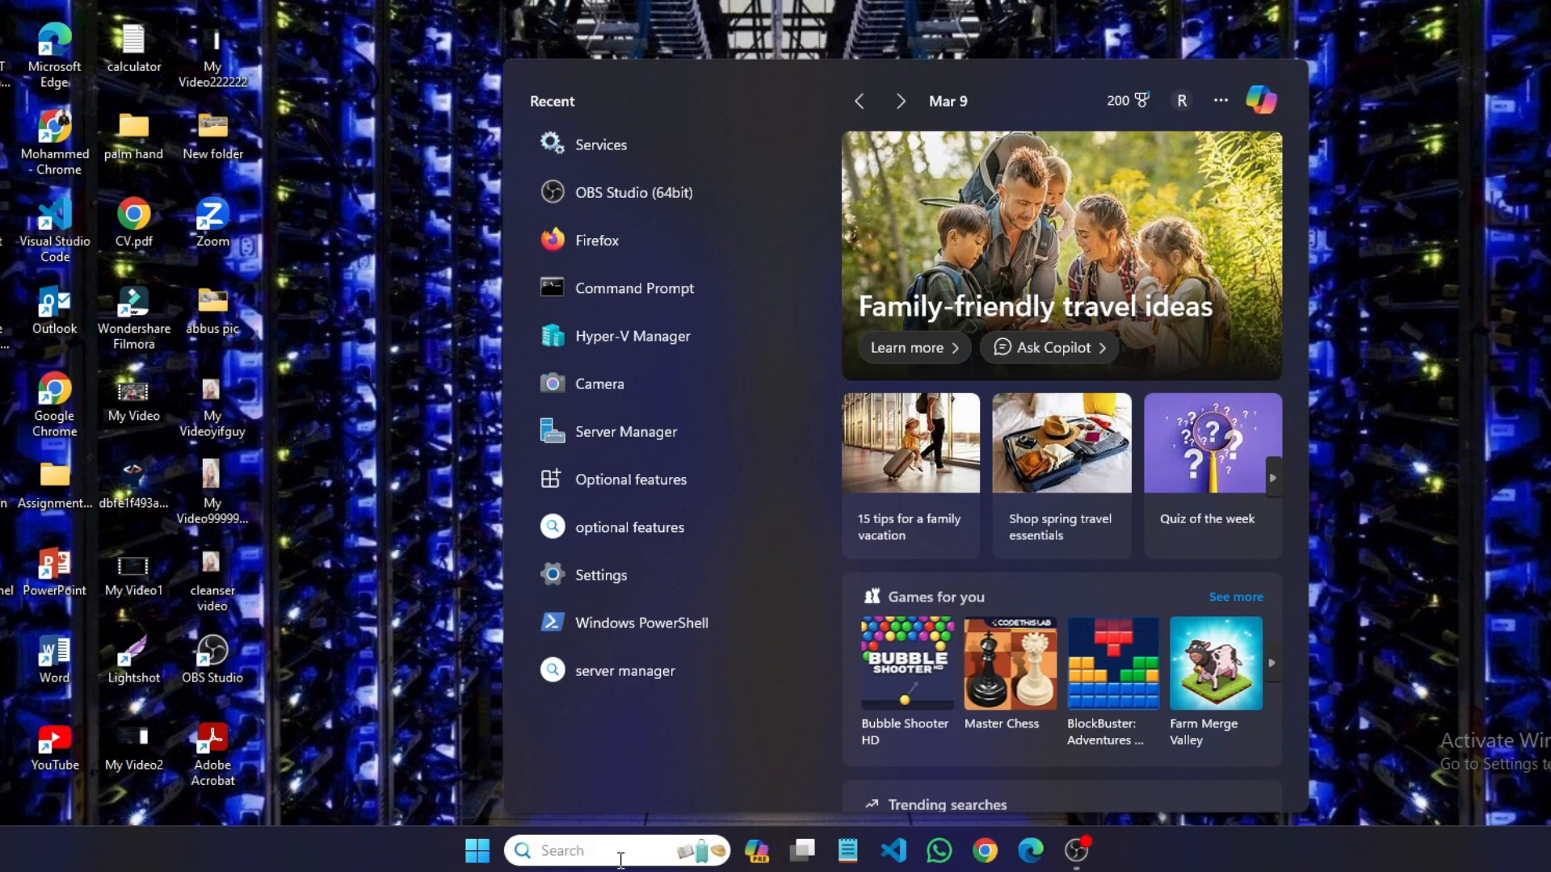
- Open Hyper-V Manager and widen the navigation pane until the server's full name is readable
type("per")
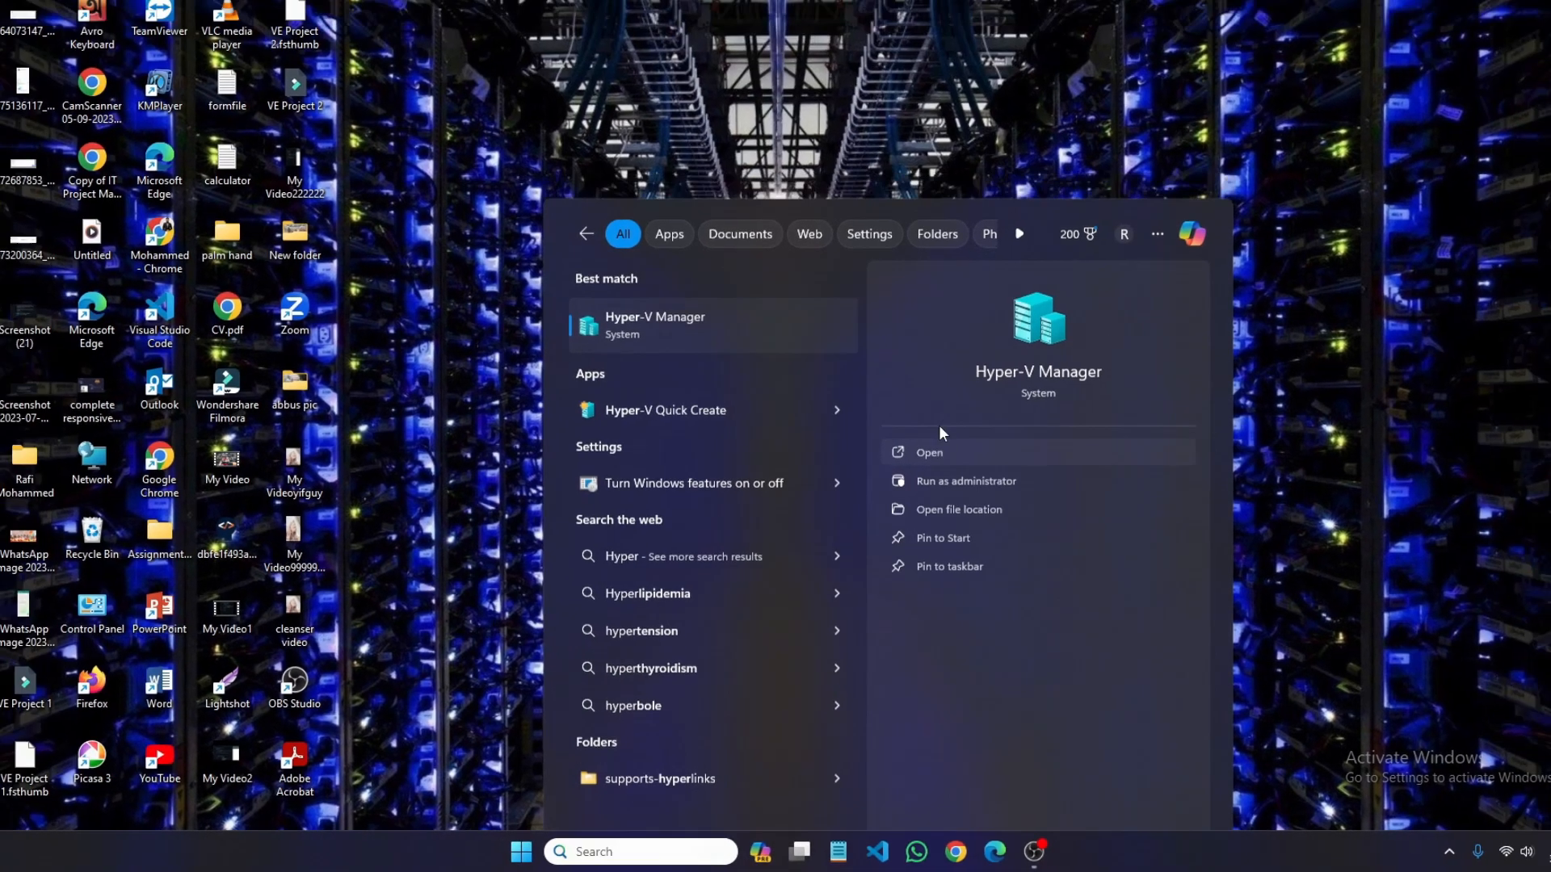
left_click(936, 451)
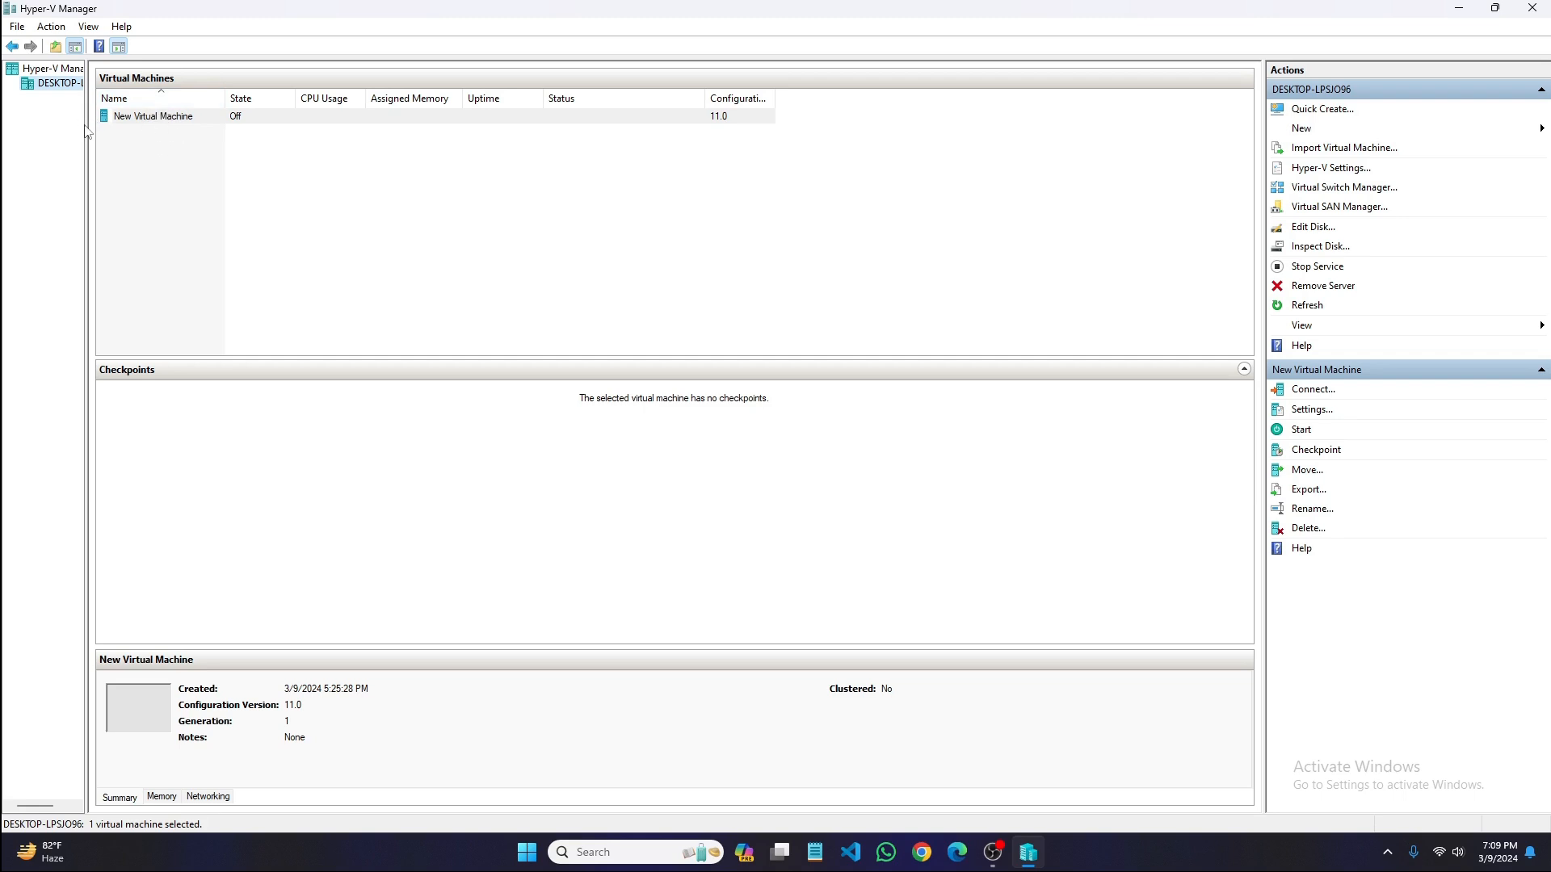
left_click_drag(85, 131, 207, 152)
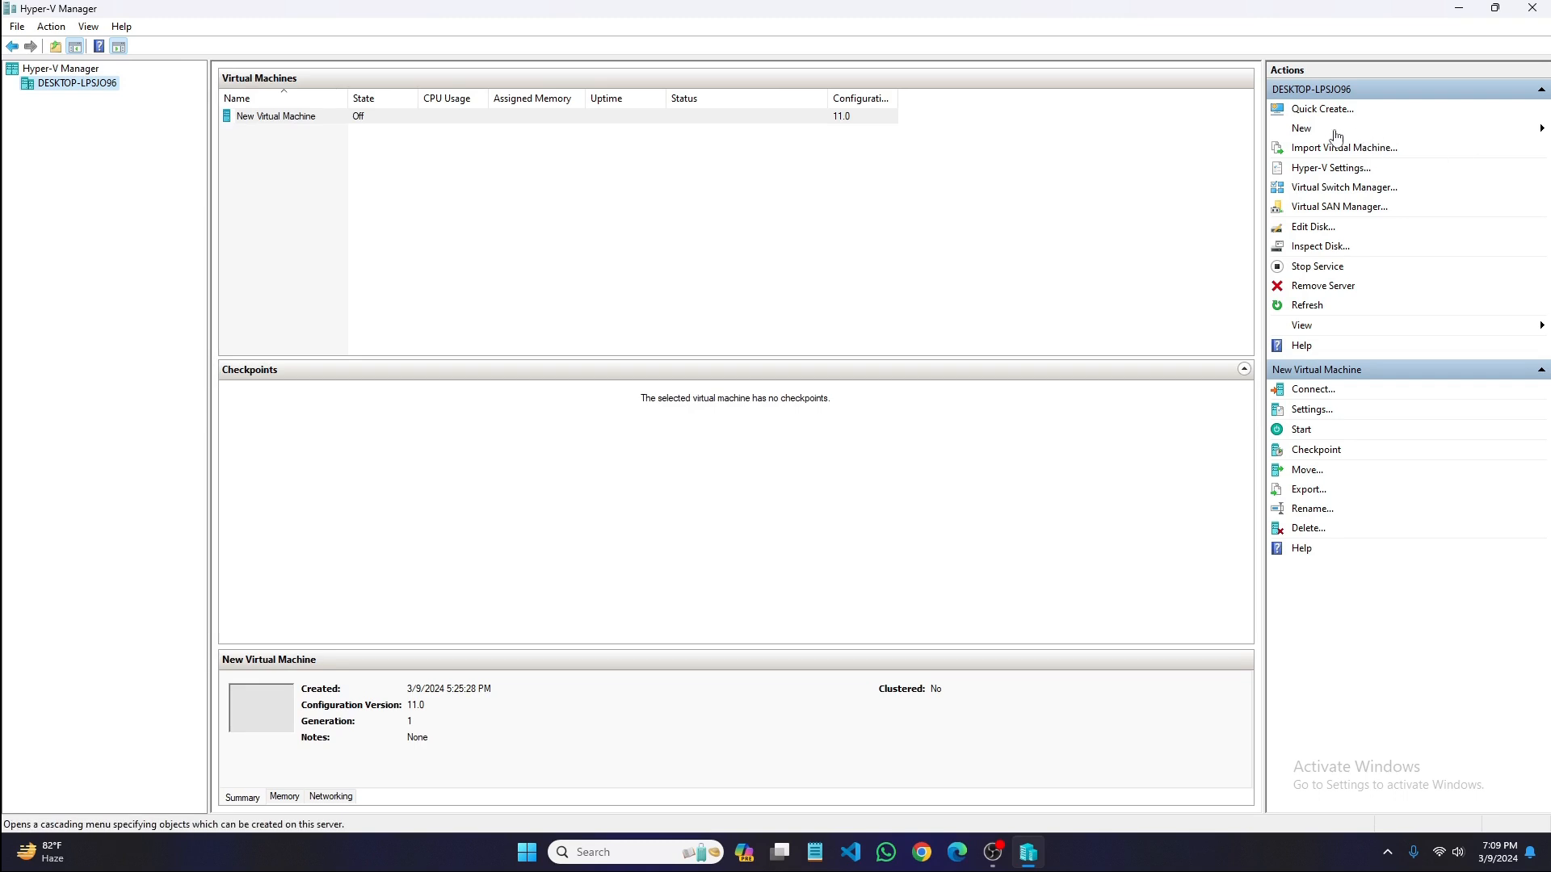
- Start creating a new virtual machine on the local Hyper-V server and continue past the wizard's introduction page
left_click(1300, 129)
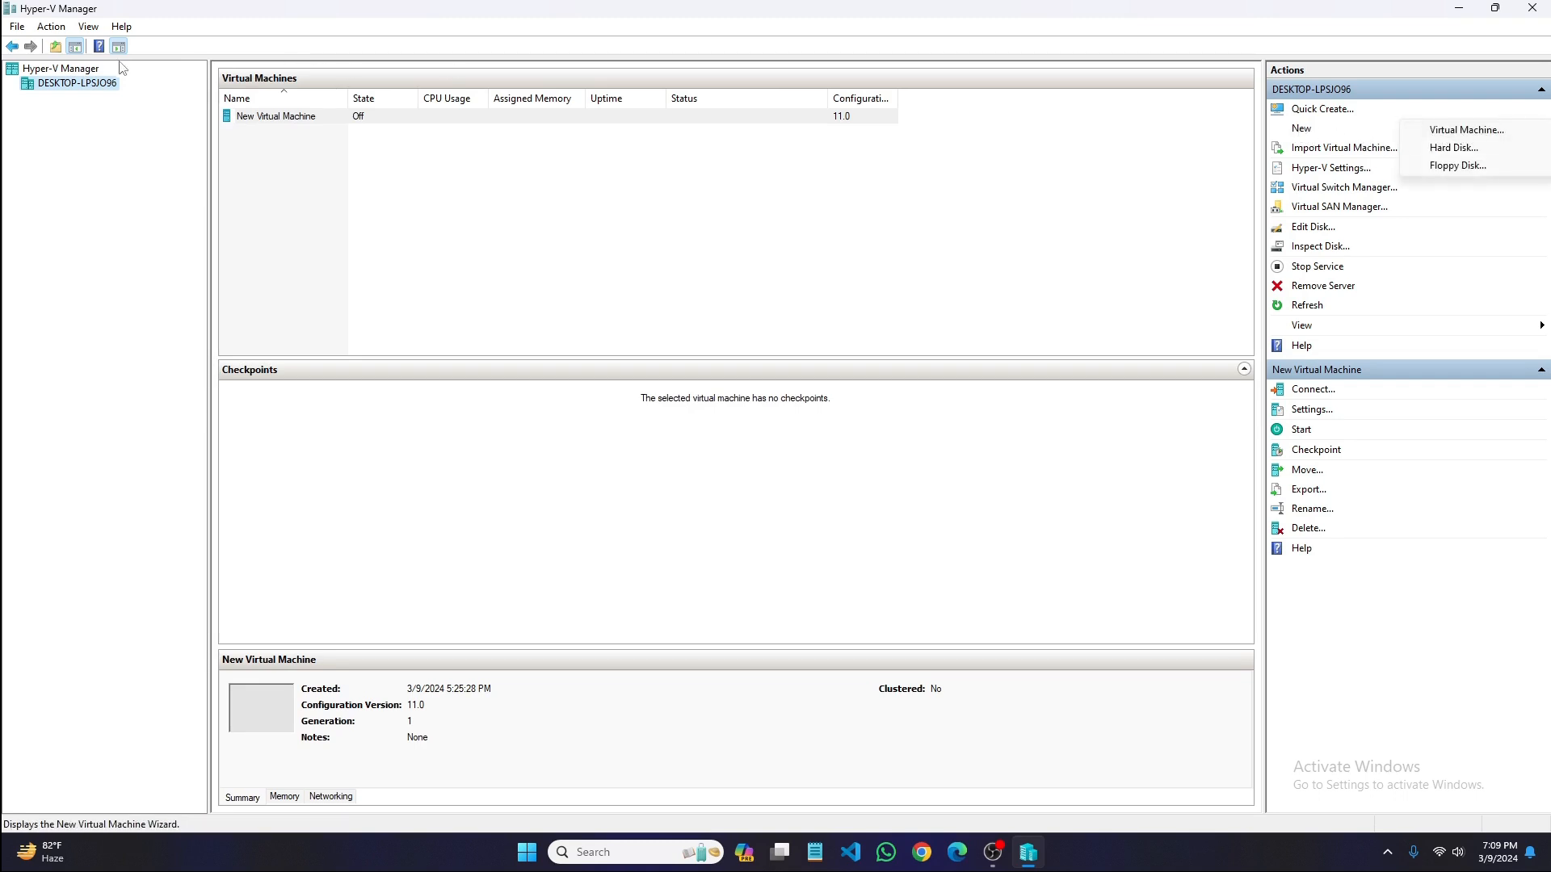
left_click(52, 29)
mouse_move(160, 68)
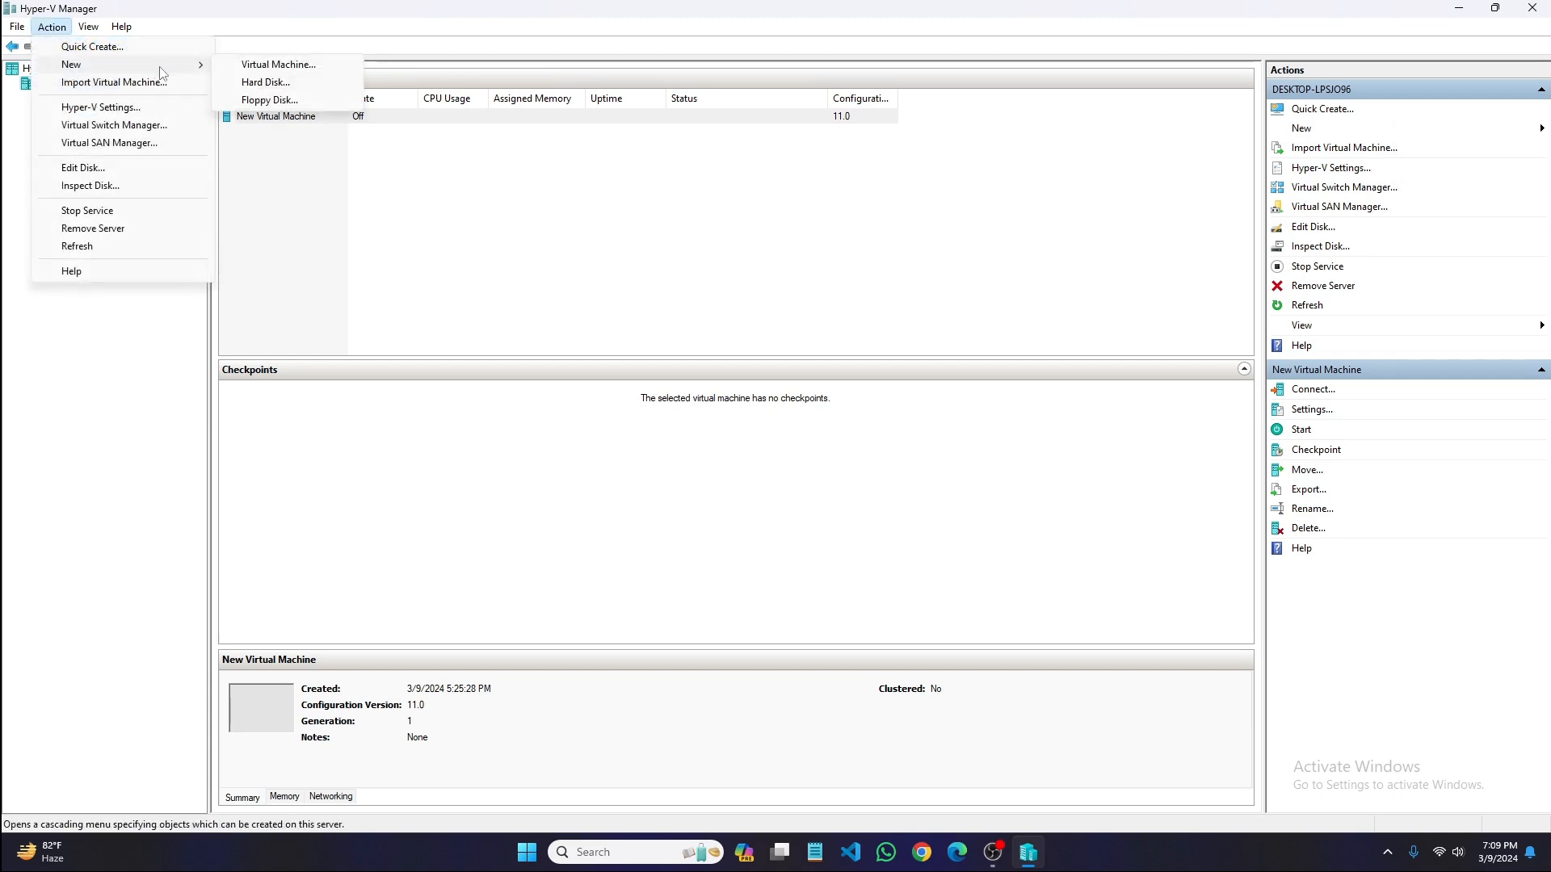
left_click(267, 66)
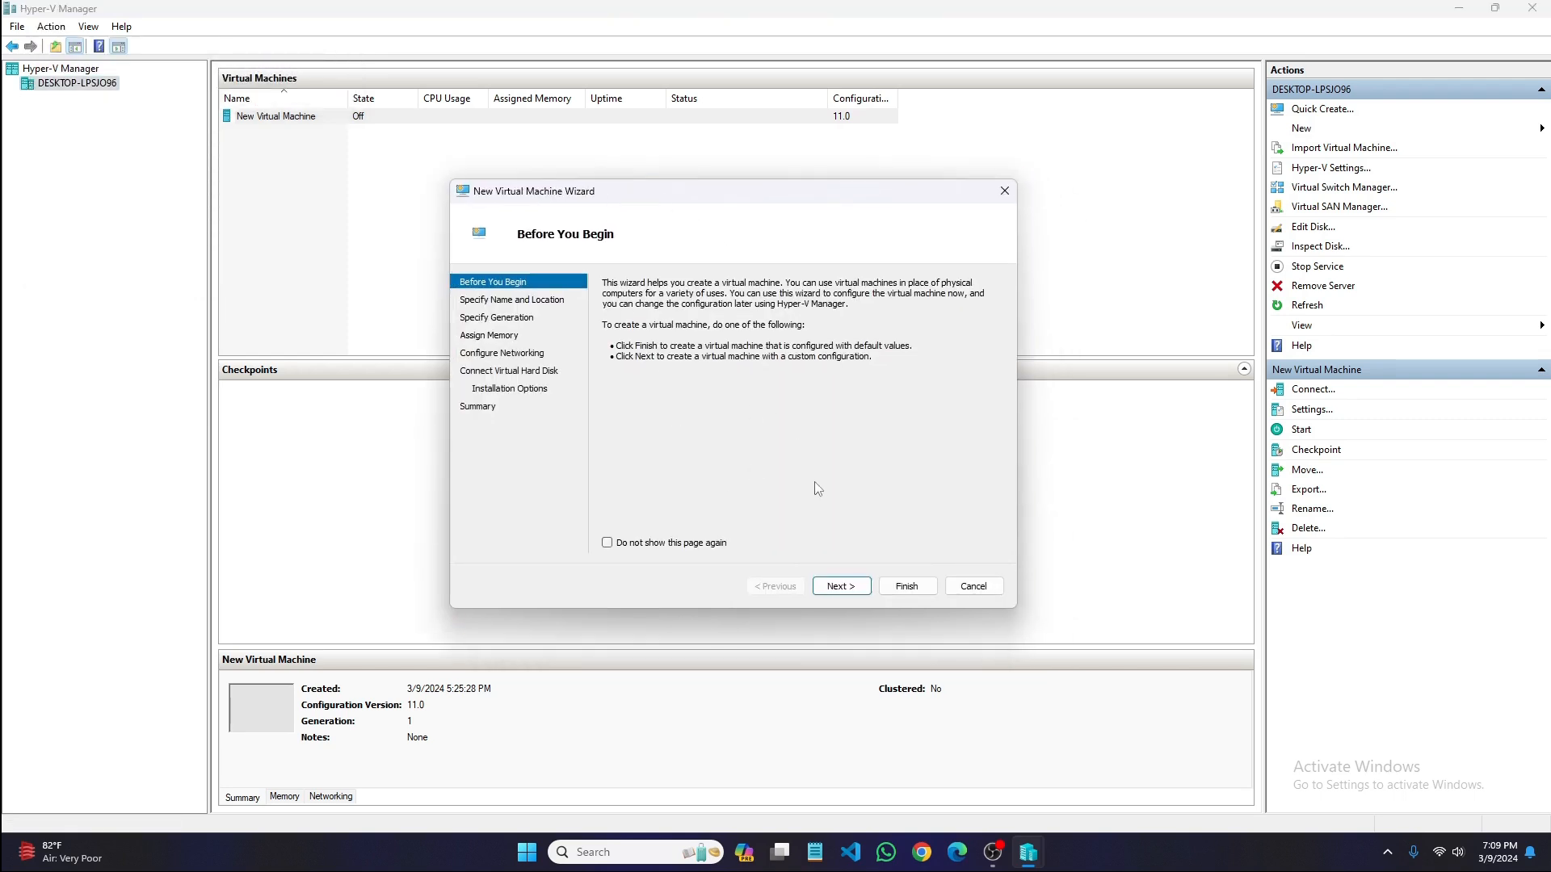
left_click(840, 587)
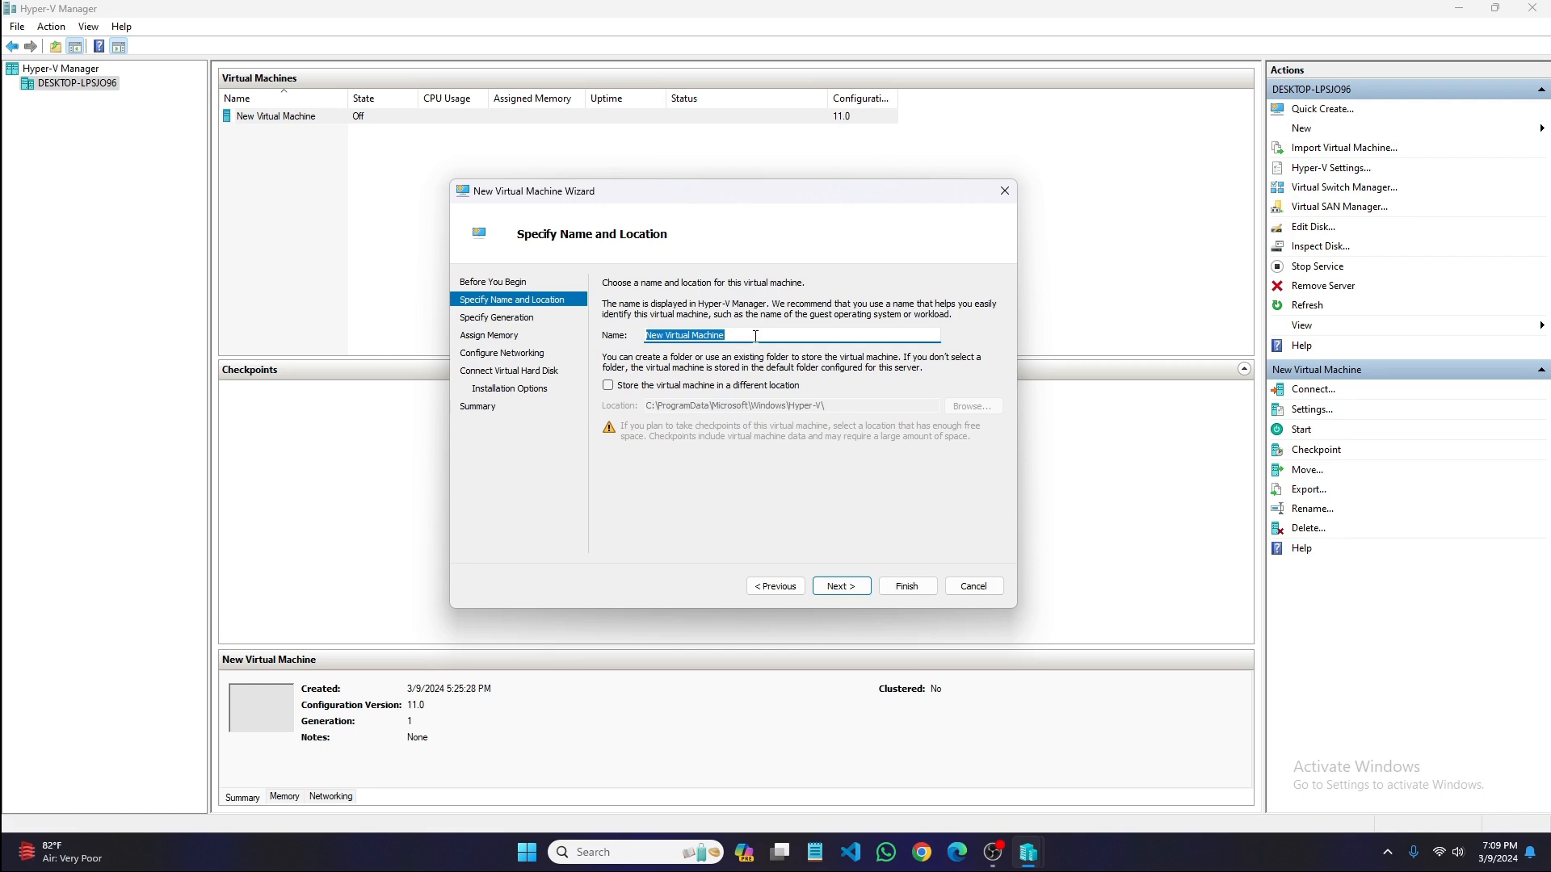
- Name the virtual machine "test 1" and continue with the default storage location
key("BackSpace")
type("test 1")
left_click(849, 587)
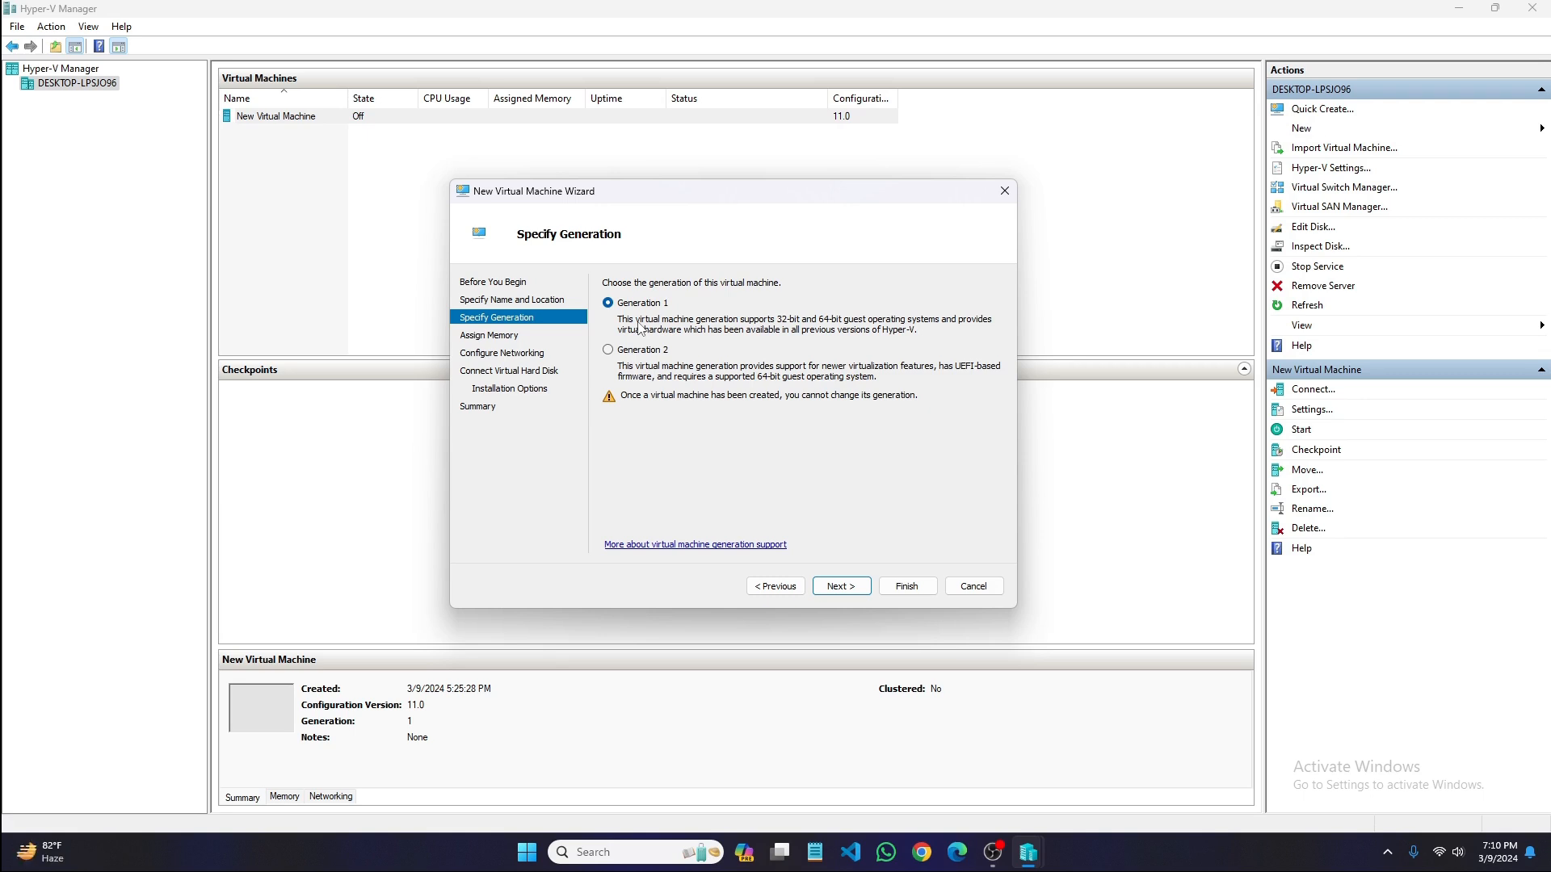
- Choose Generation 1 for the virtual machine and continue to the memory settings
left_click(608, 350)
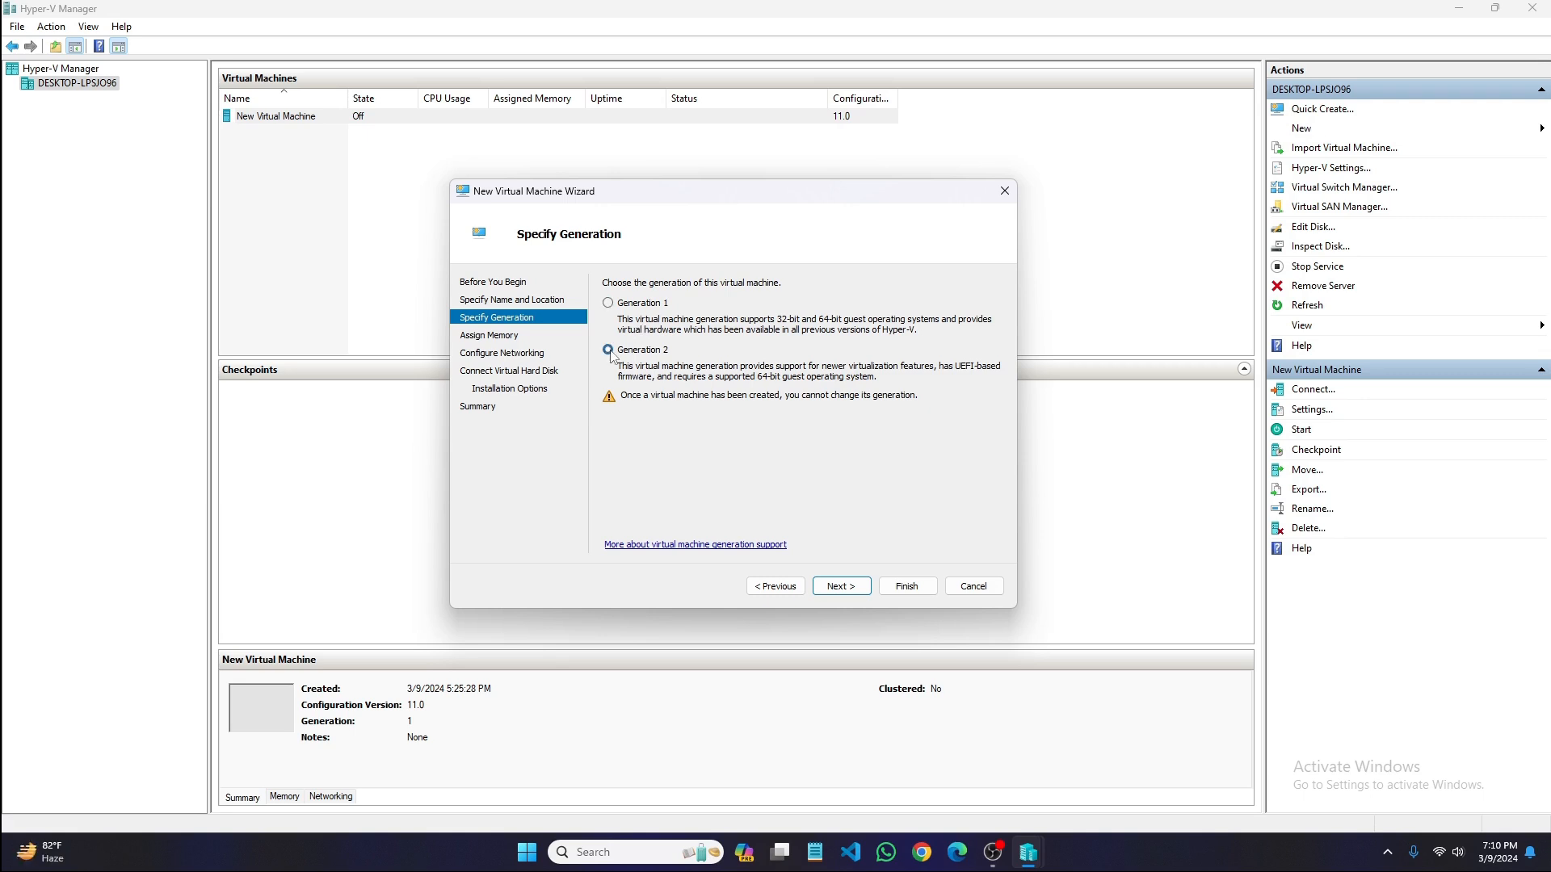
left_click(612, 305)
left_click(841, 585)
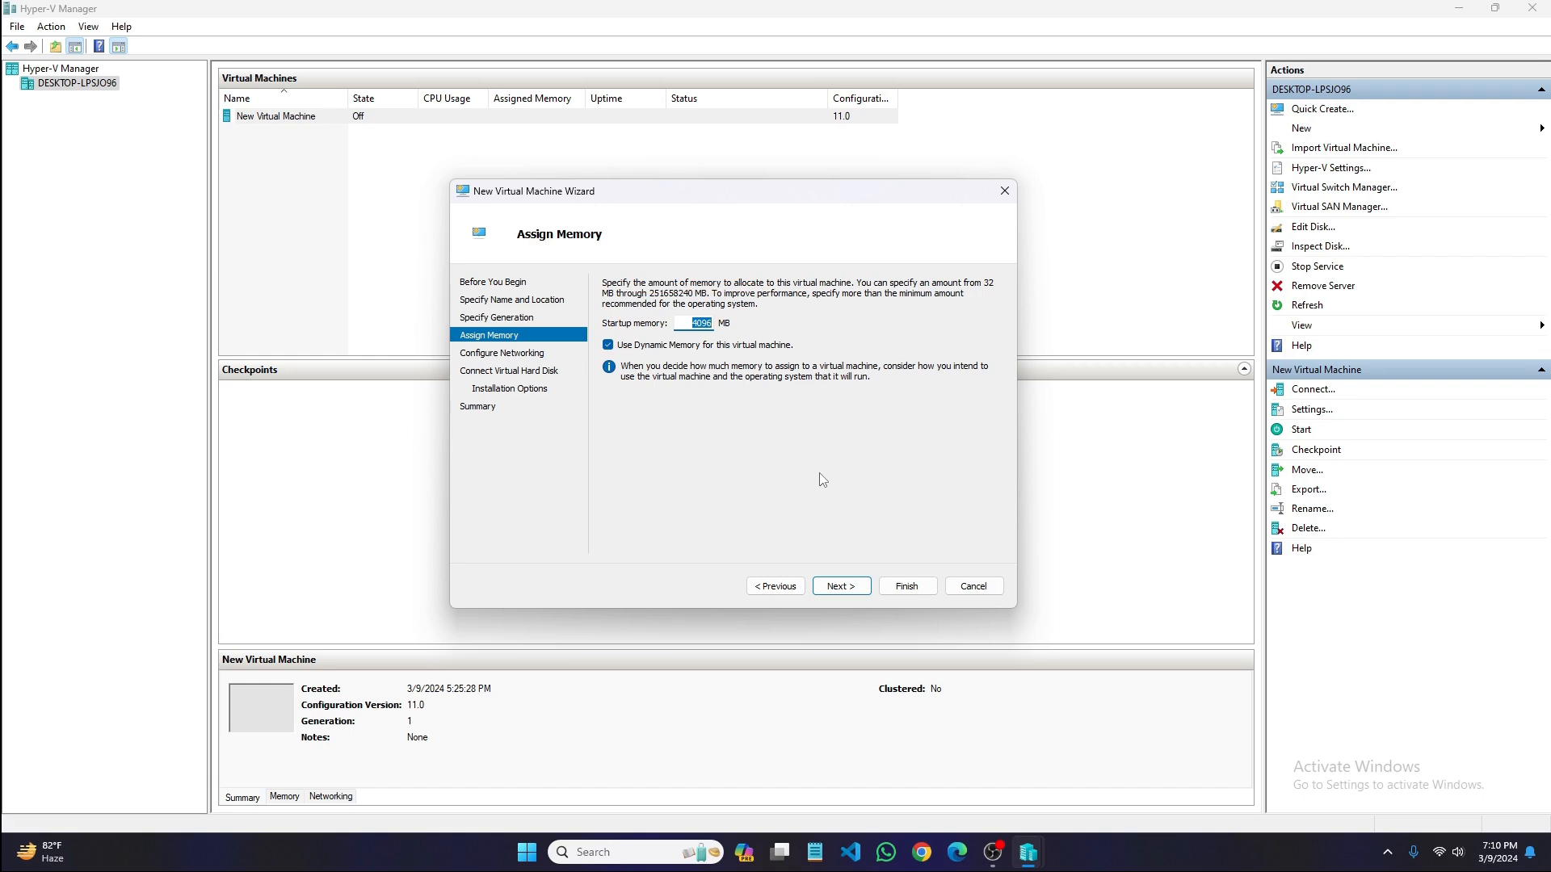
- Set the startup memory to 2048 MB with Dynamic Memory enabled
key("BackSpace")
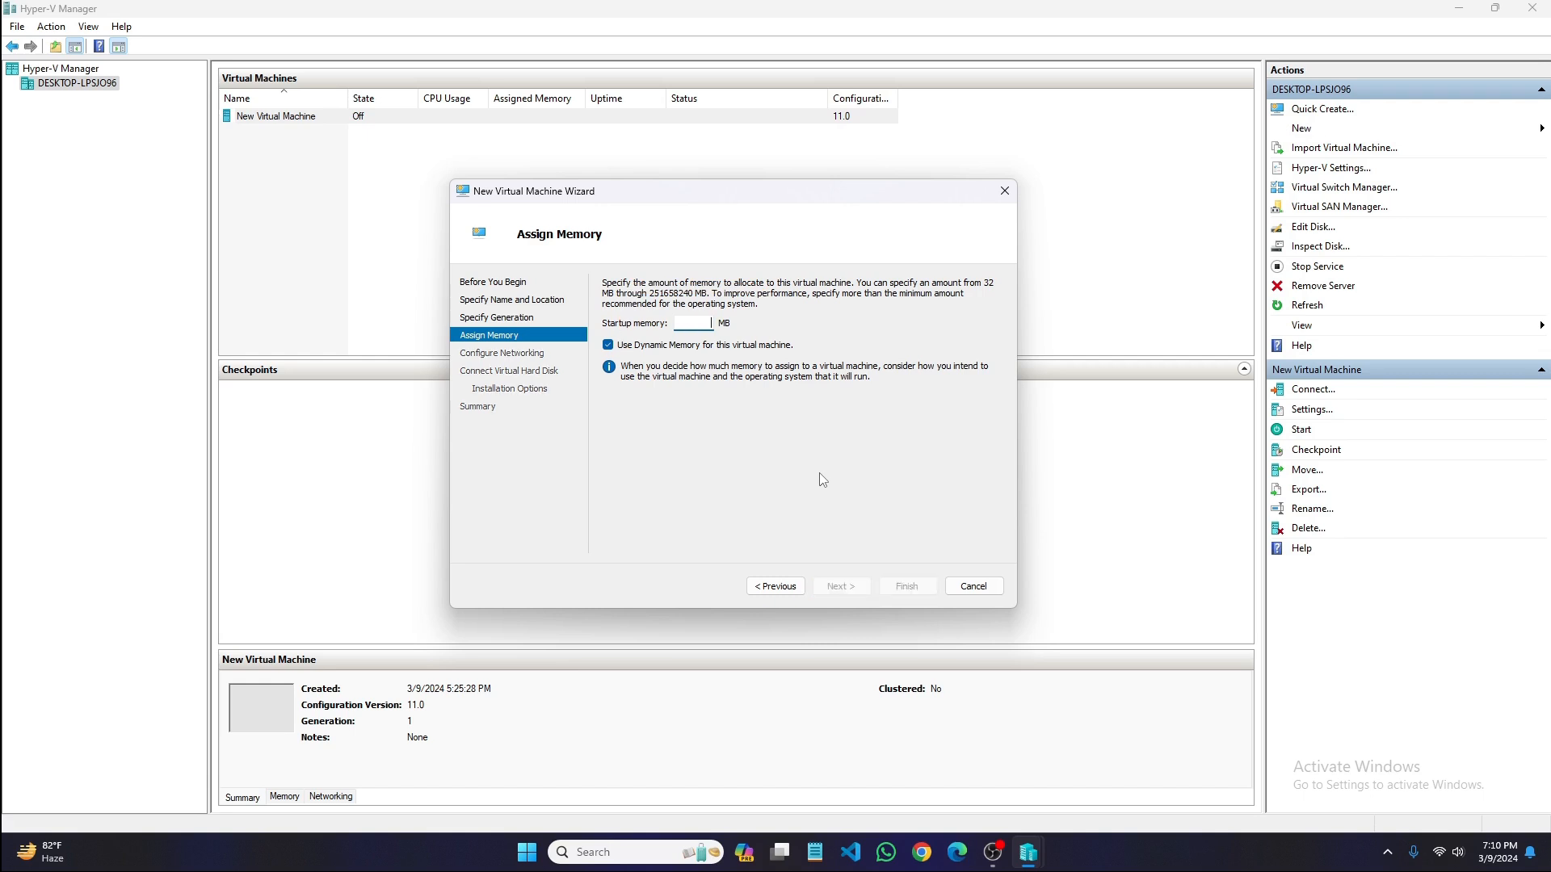
type("2048")
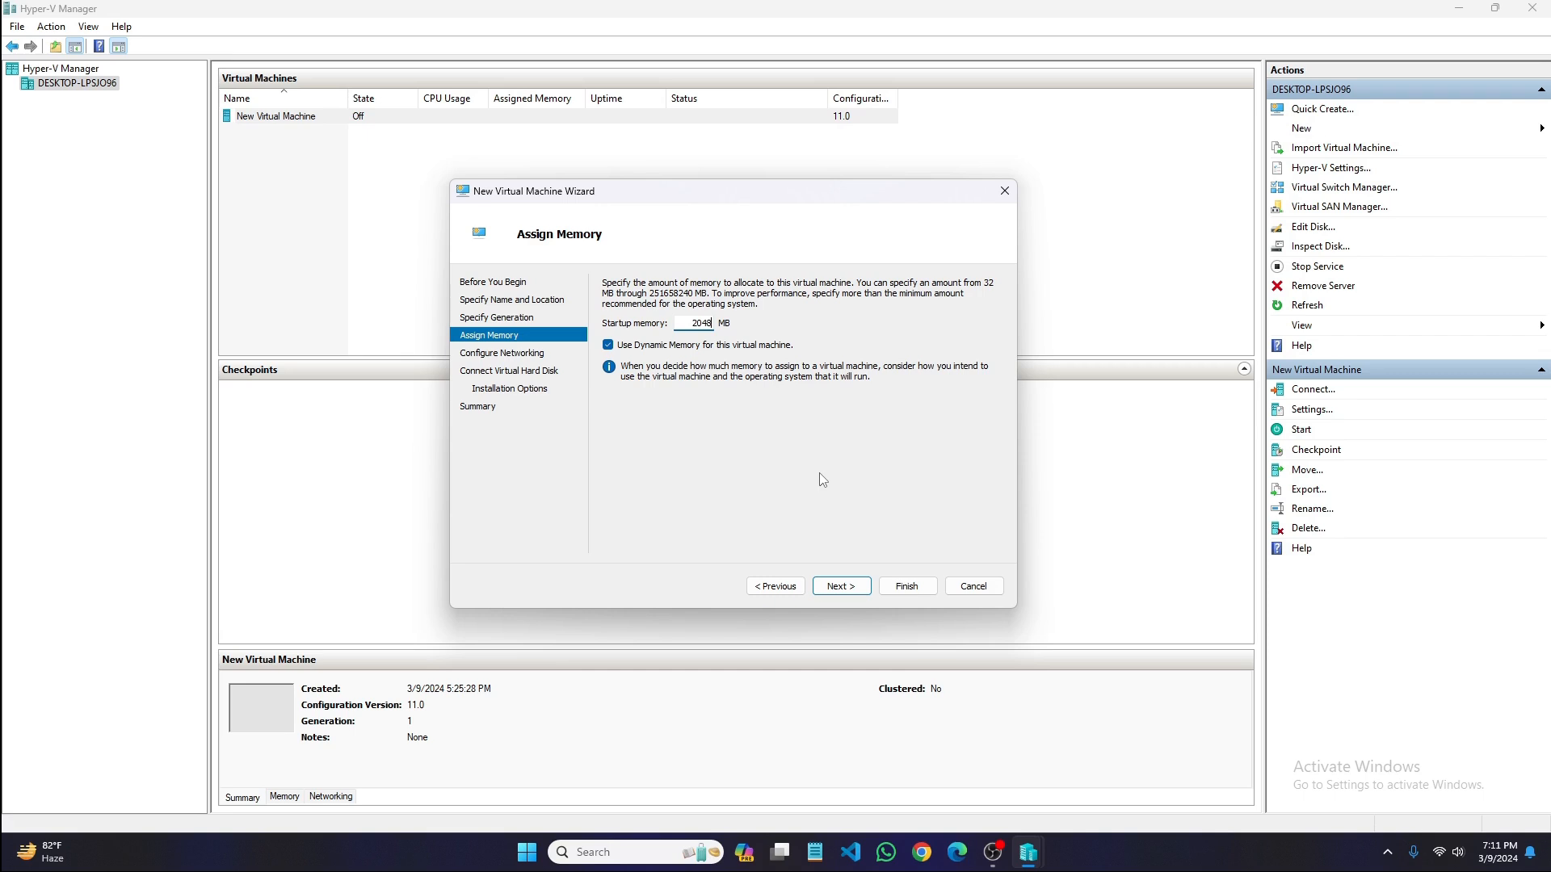
left_click(608, 345)
left_click(607, 346)
left_click(841, 586)
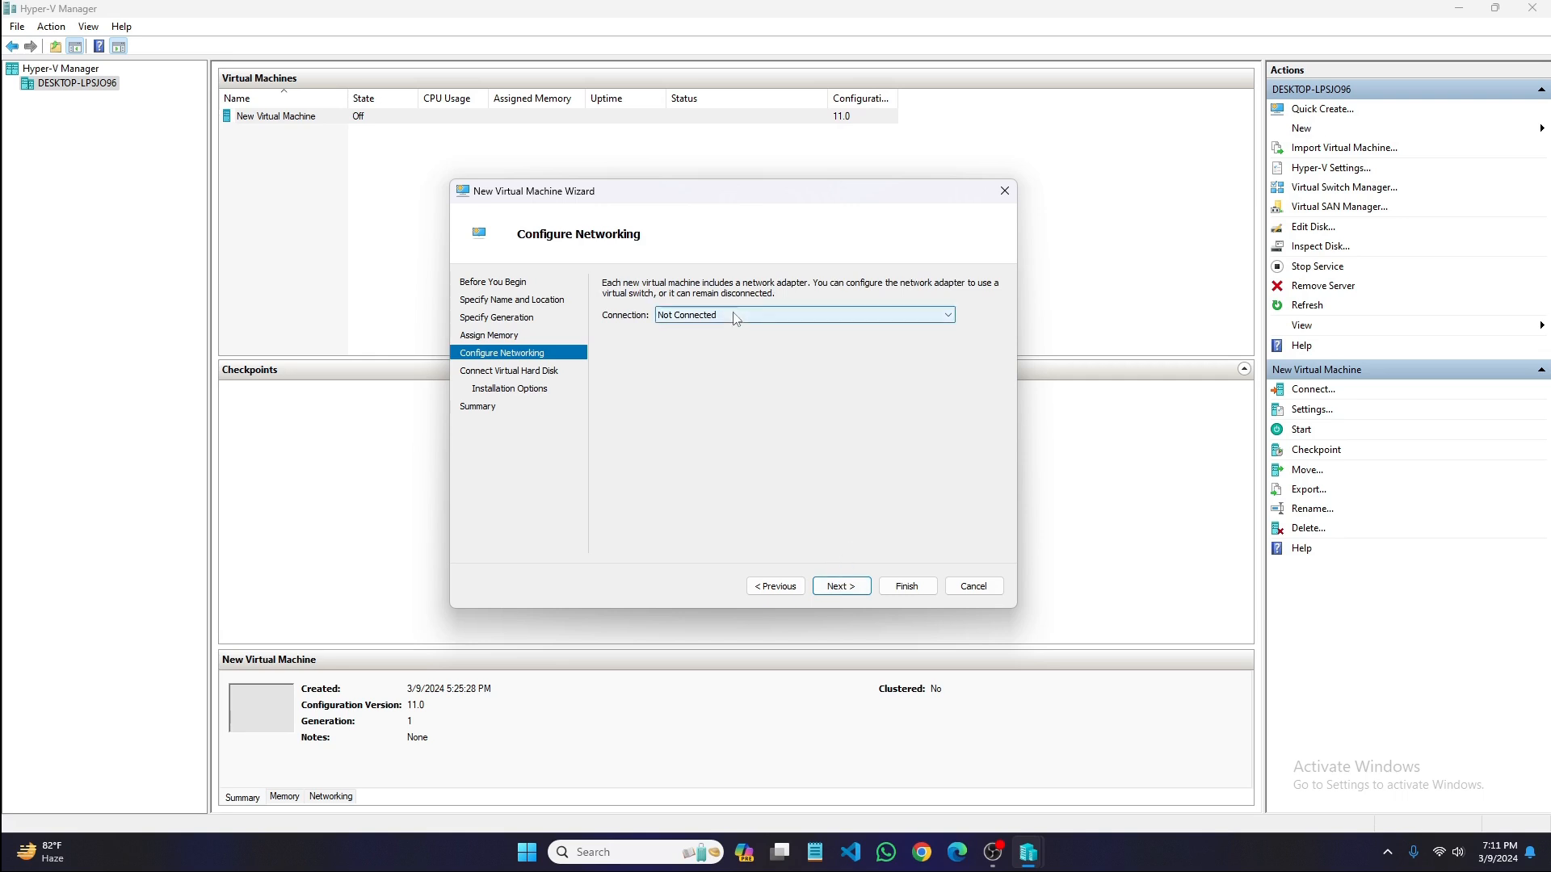
- Keep the network adapter Not Connected and set the new virtual hard disk's location to E:\
left_click(841, 586)
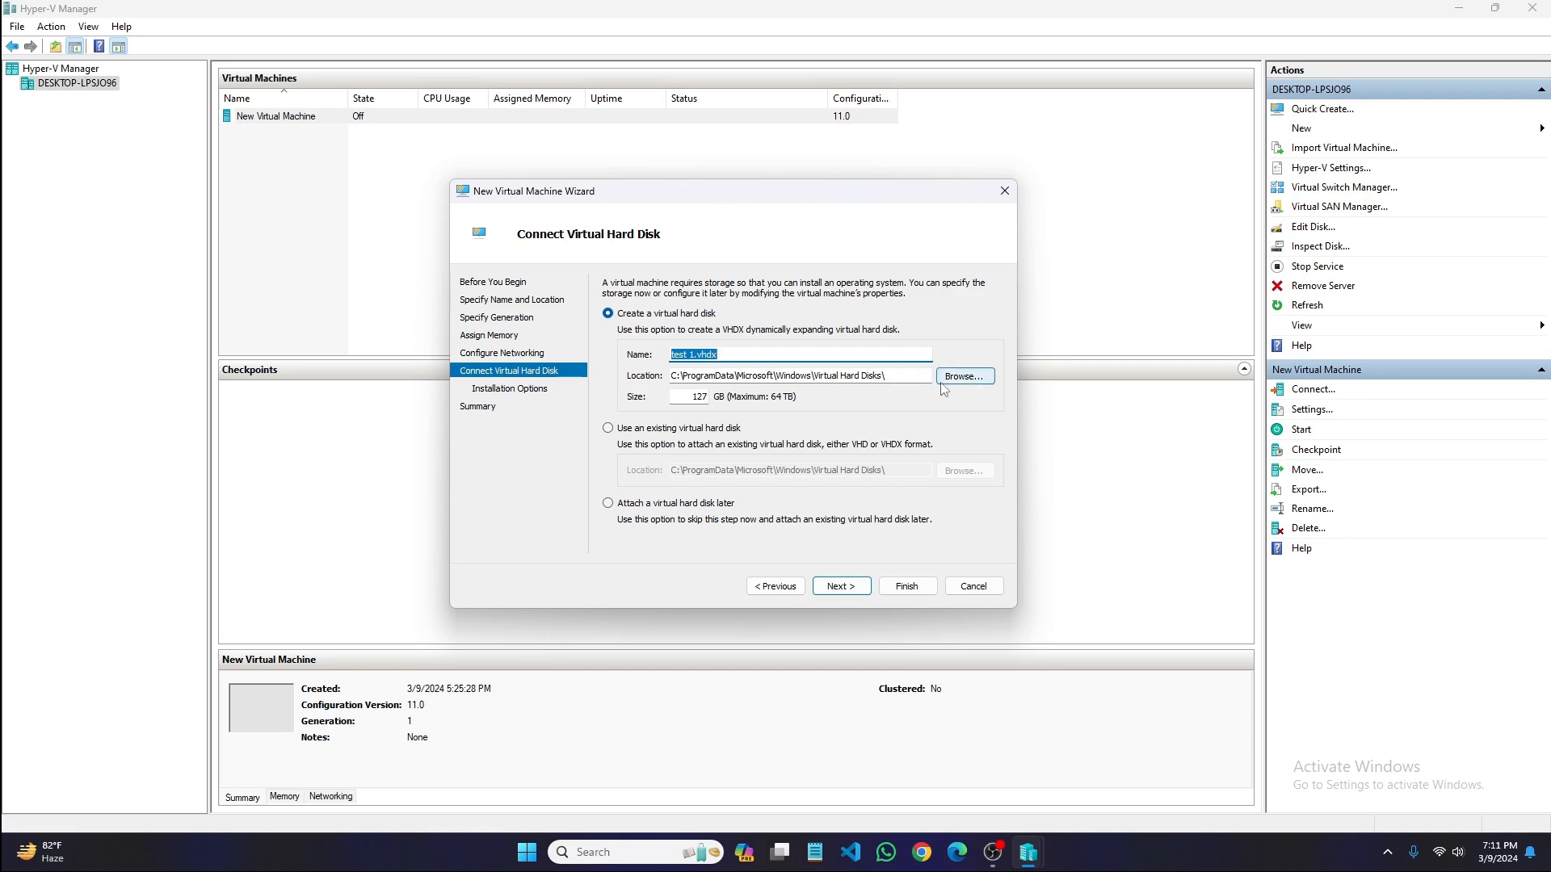
left_click(738, 354)
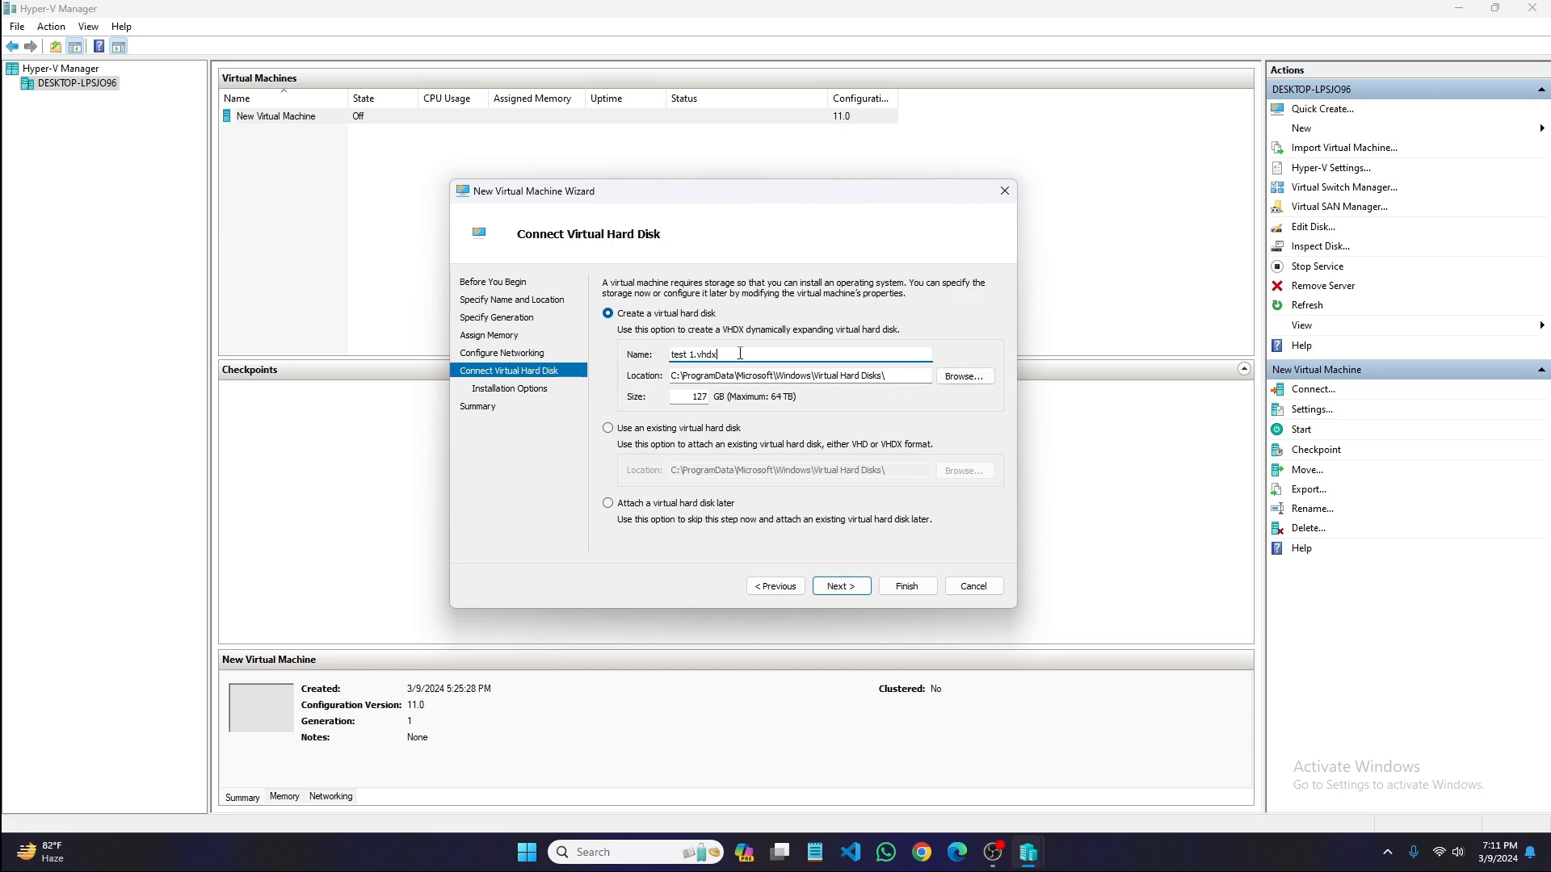
left_click(962, 376)
left_click(563, 492)
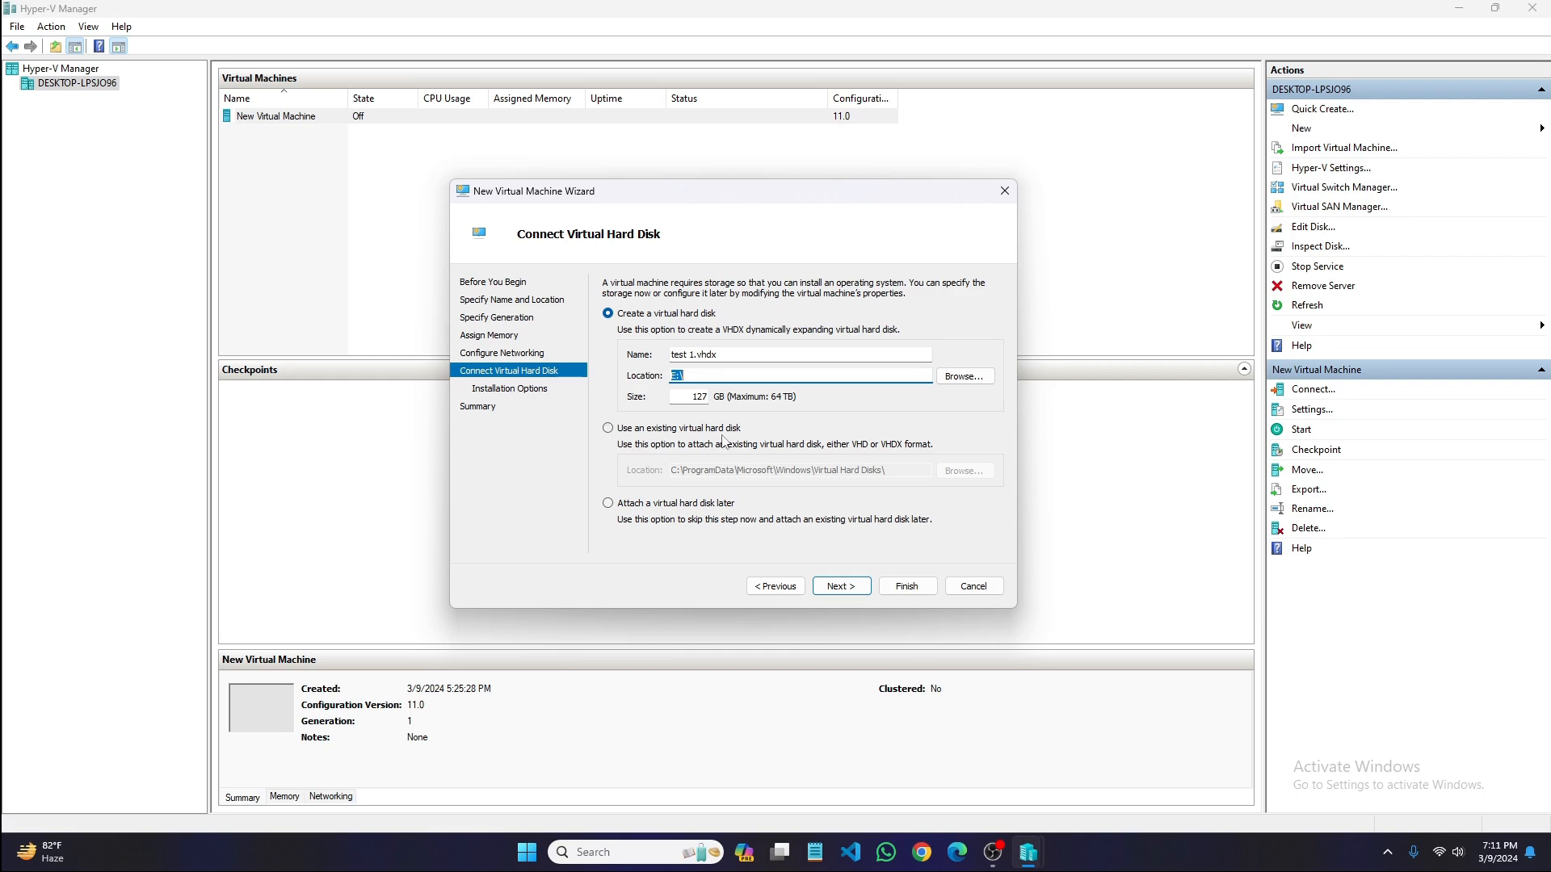
left_click(608, 430)
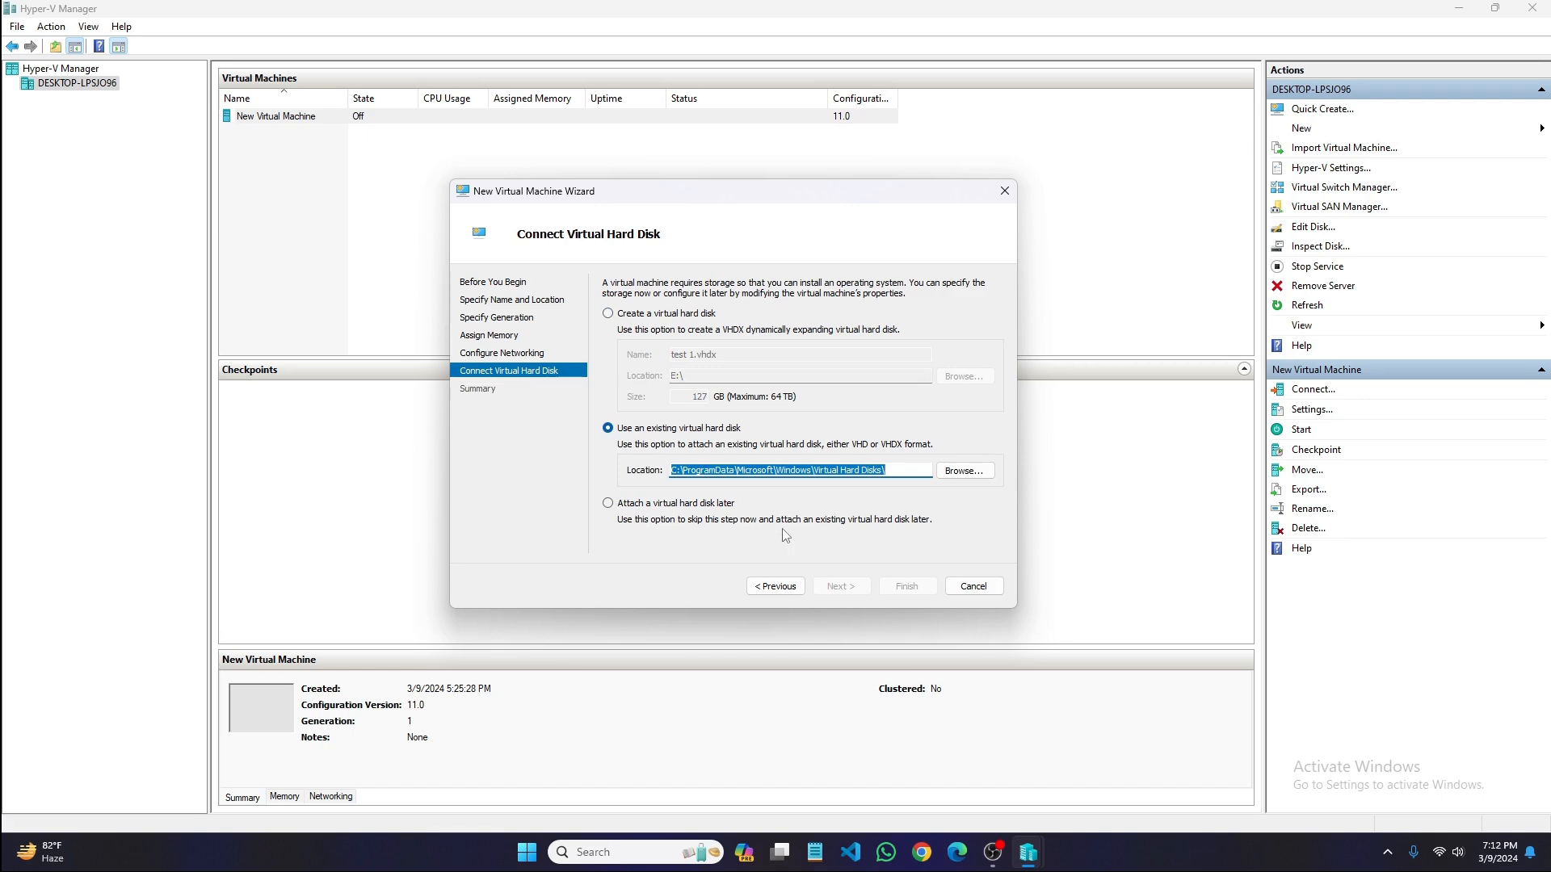
left_click(608, 503)
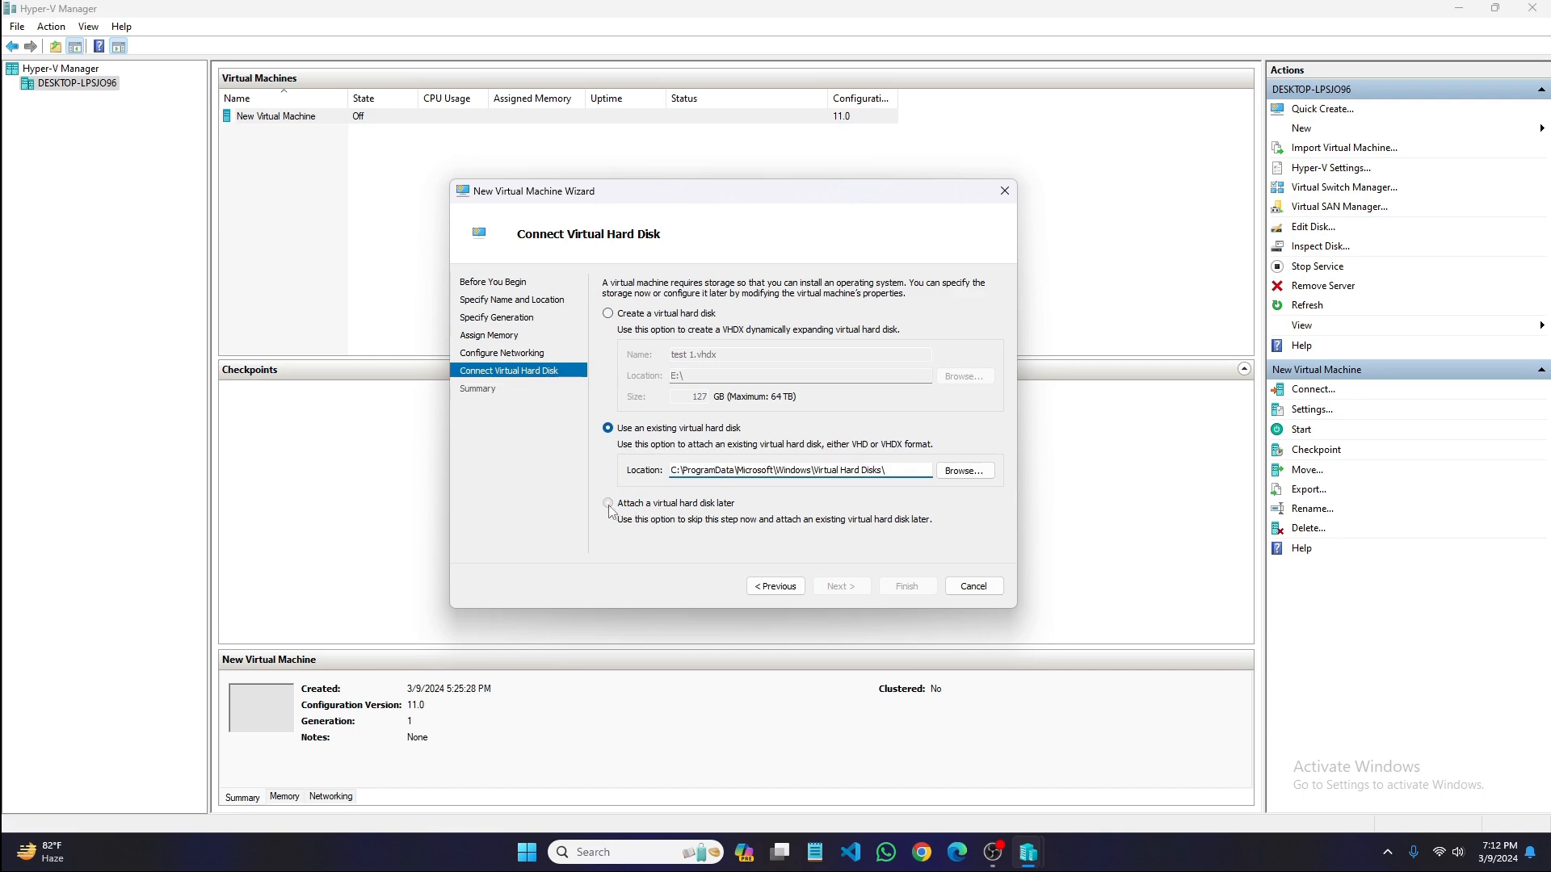
left_click(608, 315)
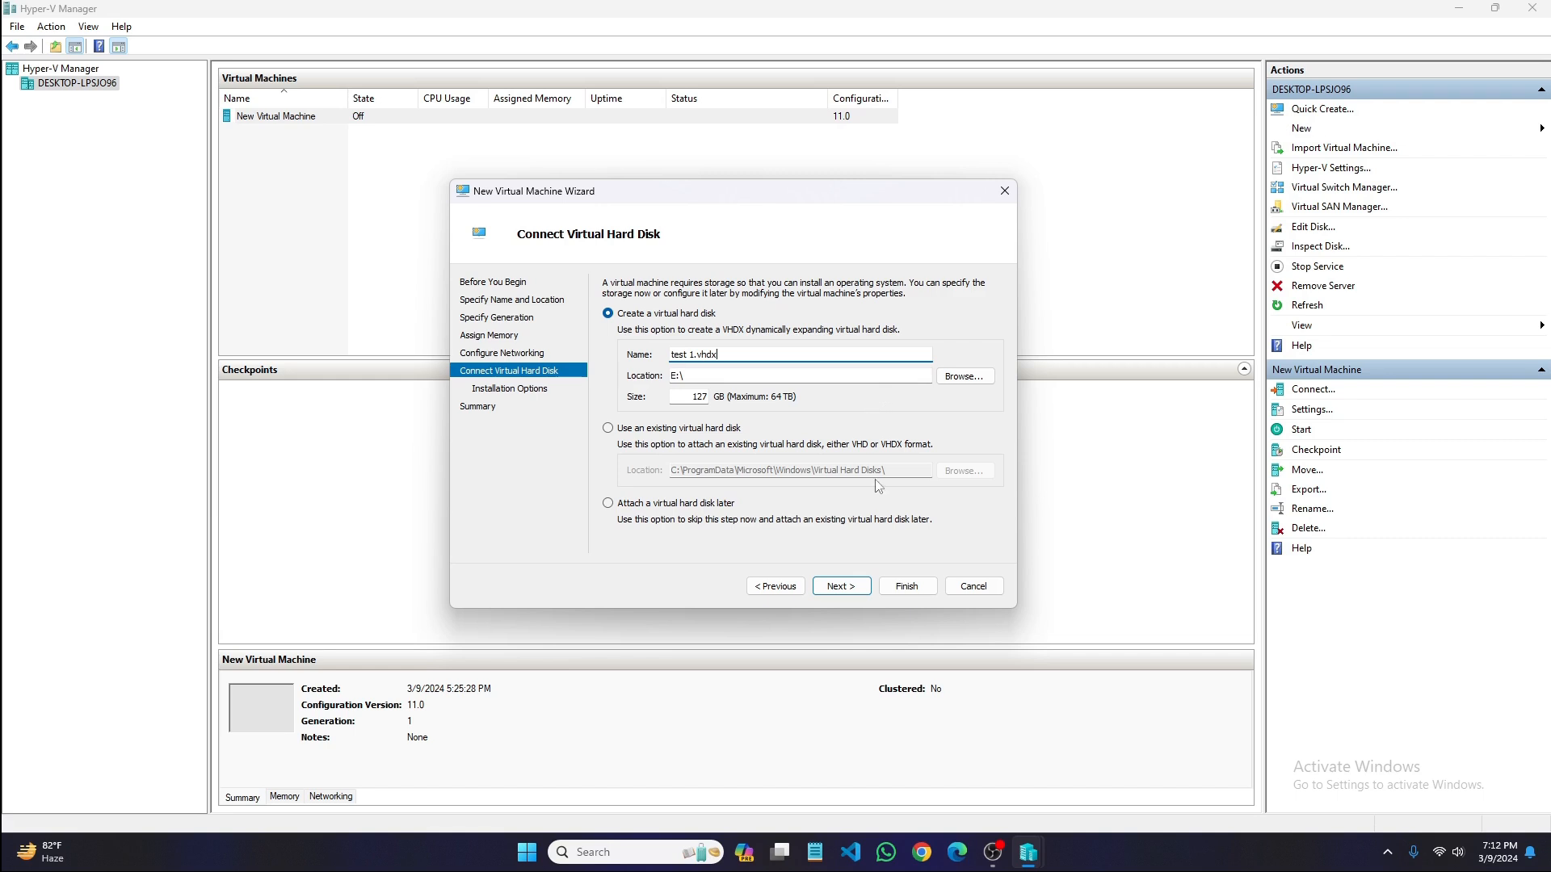
- Choose to install the operating system from the bootable image file E:\windows 10 iso file\Windows.iso and finish creating the virtual machine
left_click(841, 586)
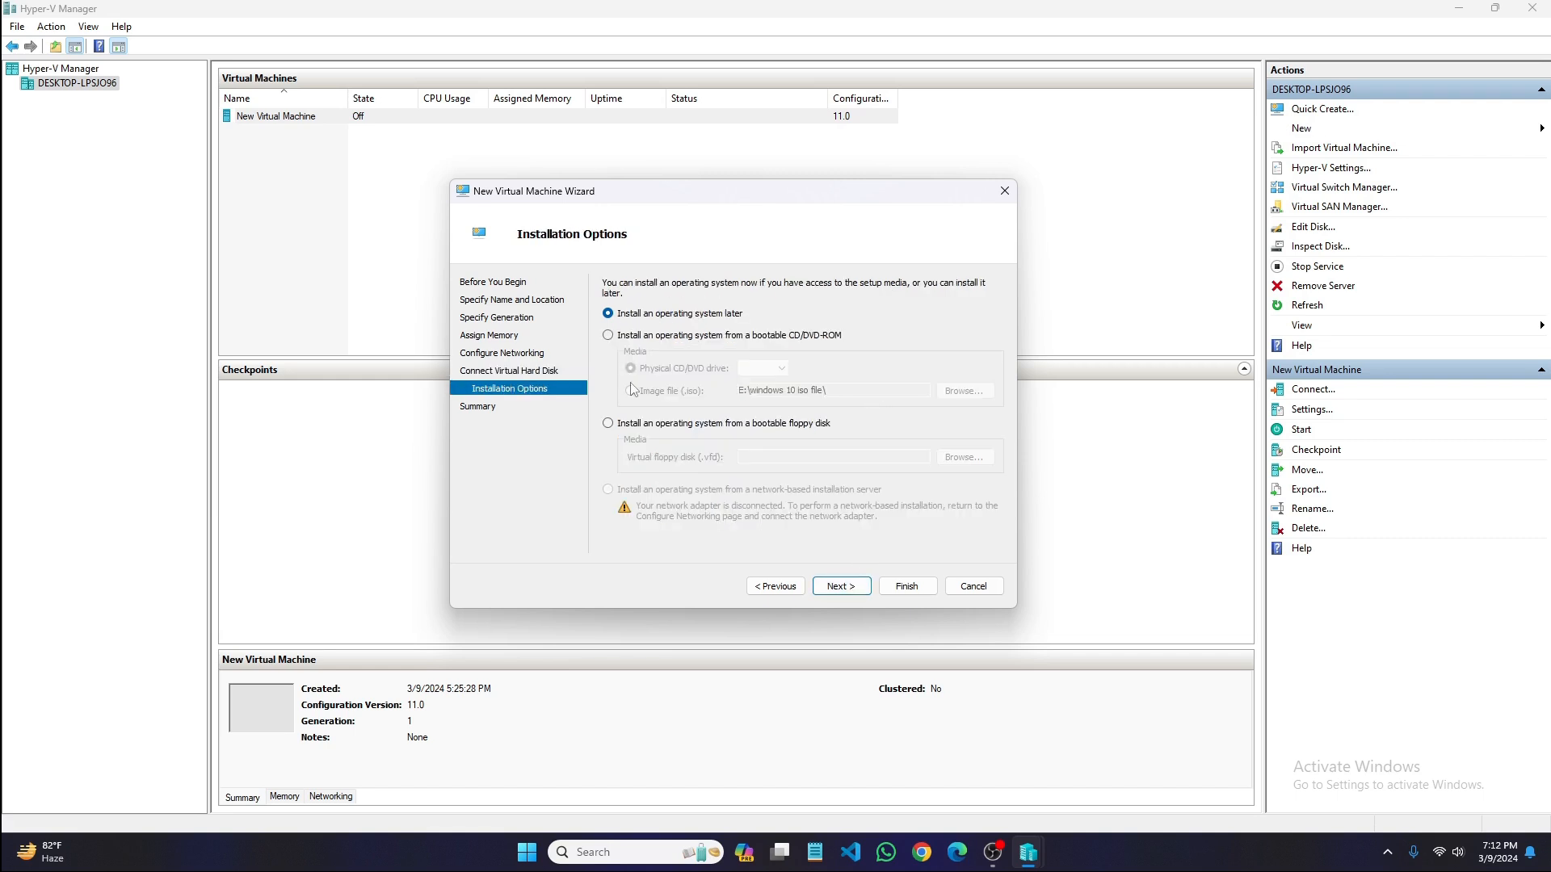
left_click(608, 335)
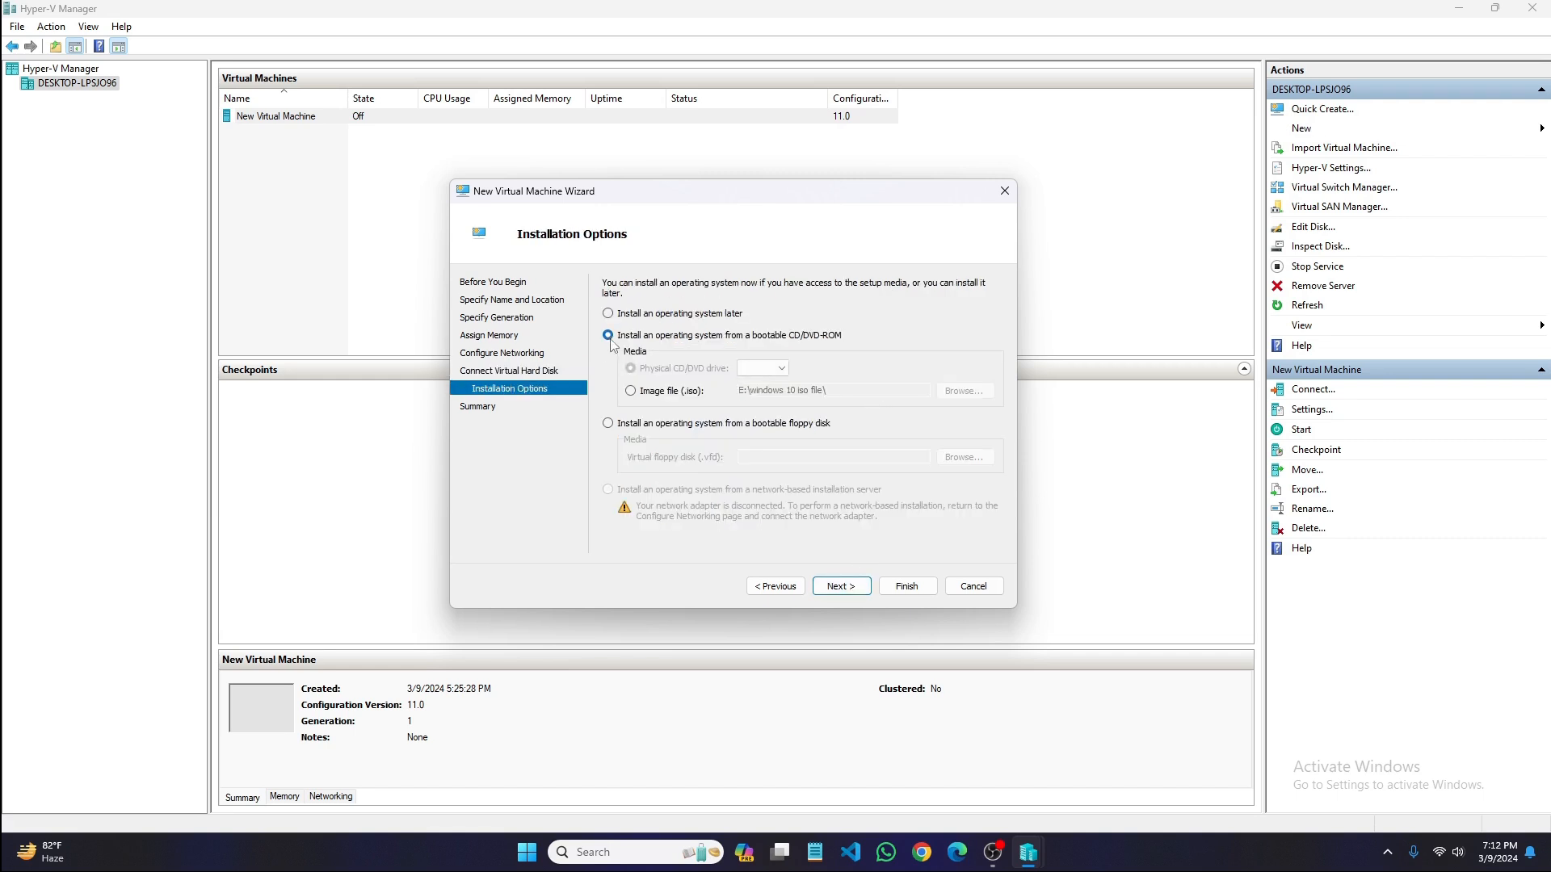
left_click(650, 396)
left_click(965, 391)
double_click(775, 335)
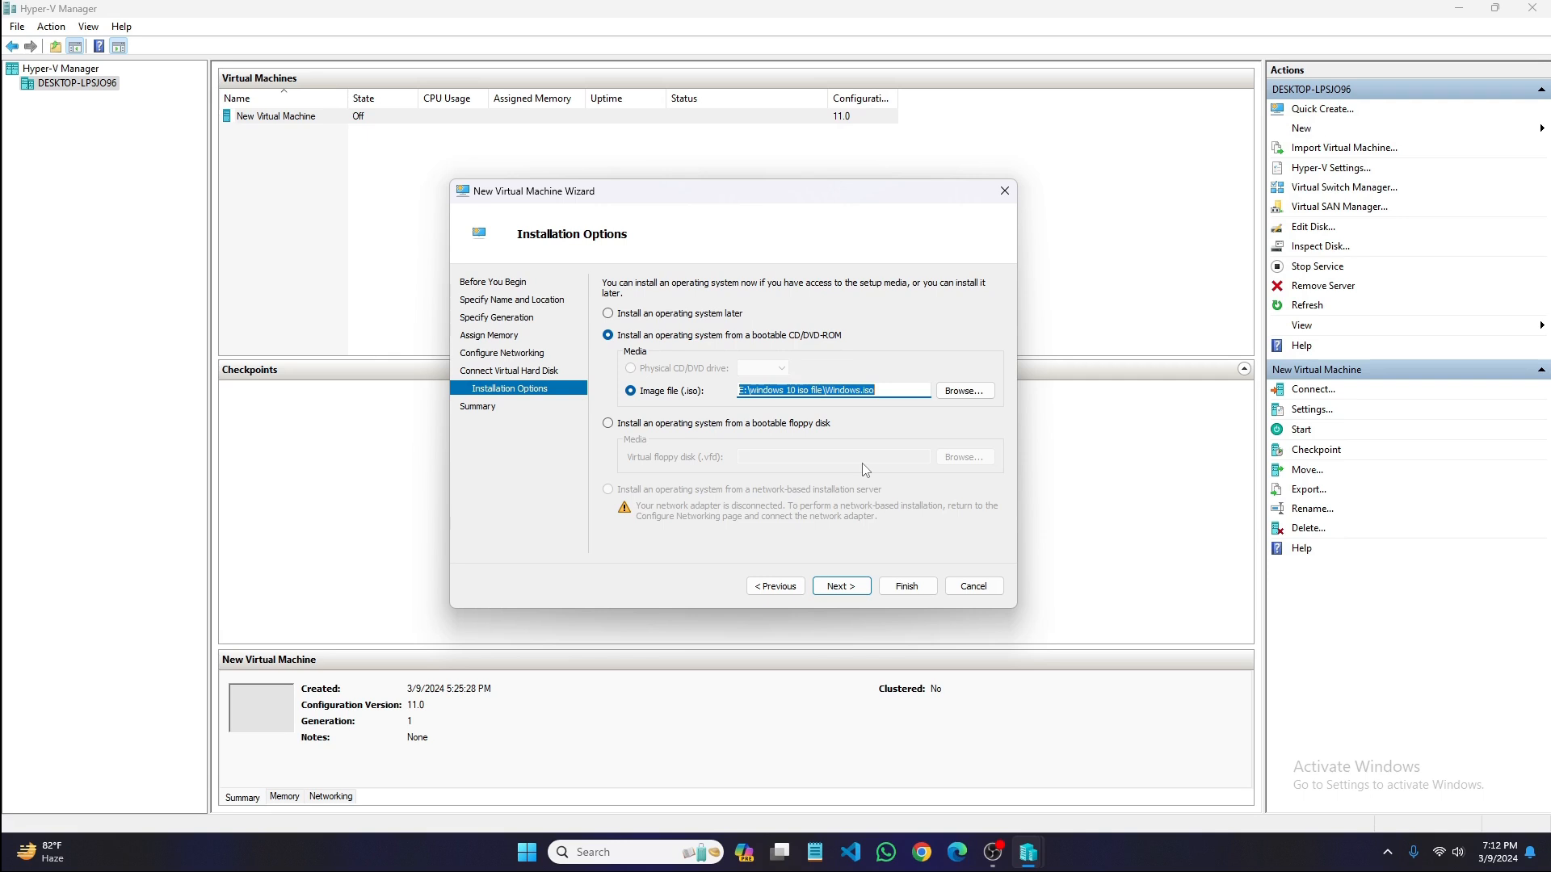
left_click(842, 586)
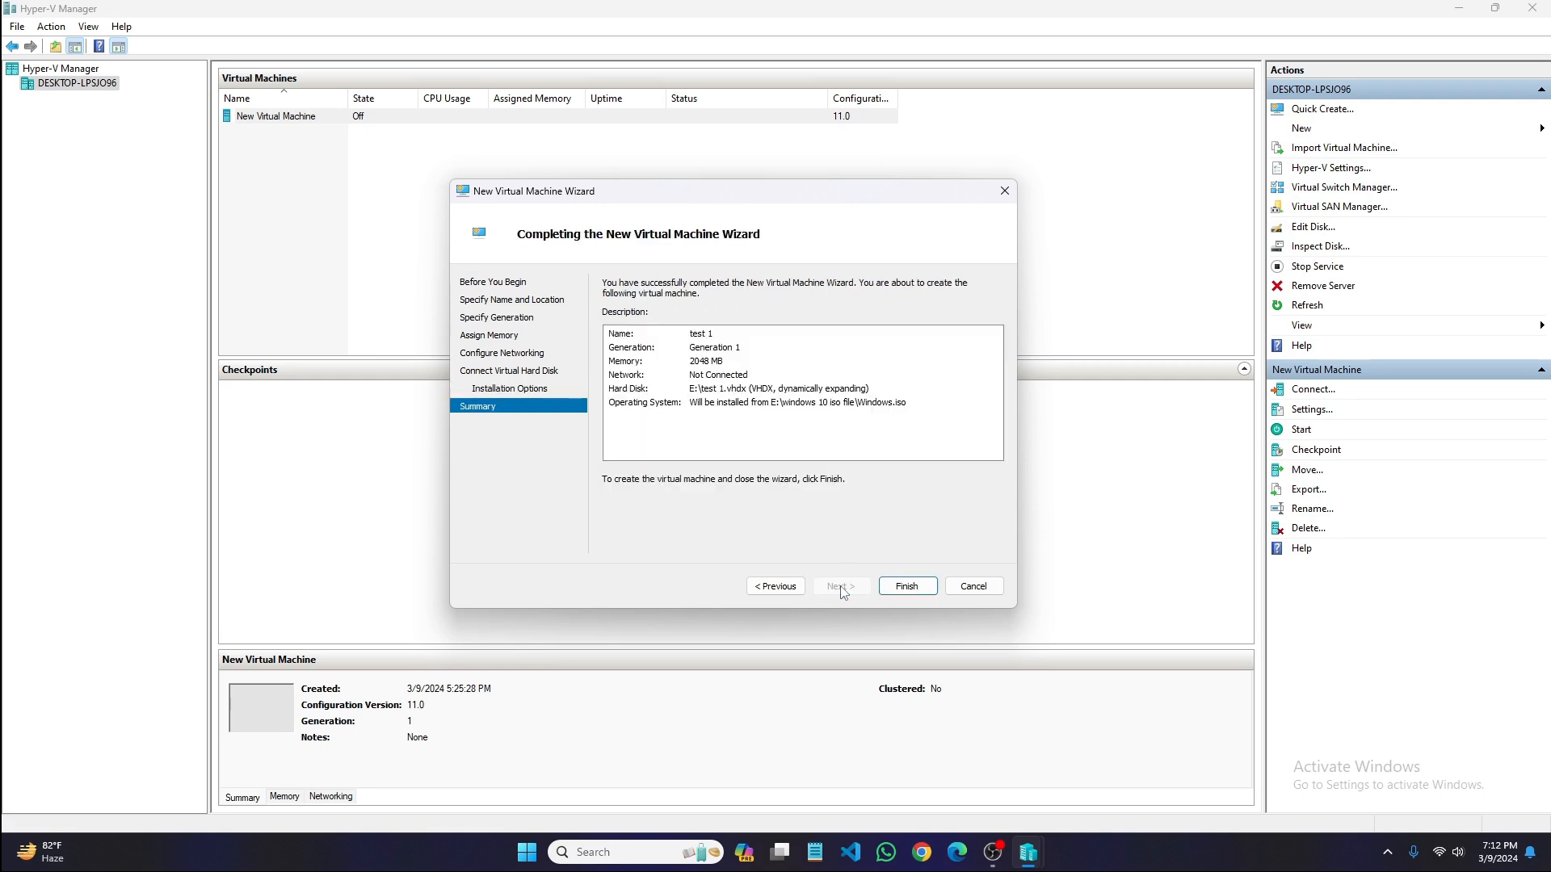
left_click(904, 587)
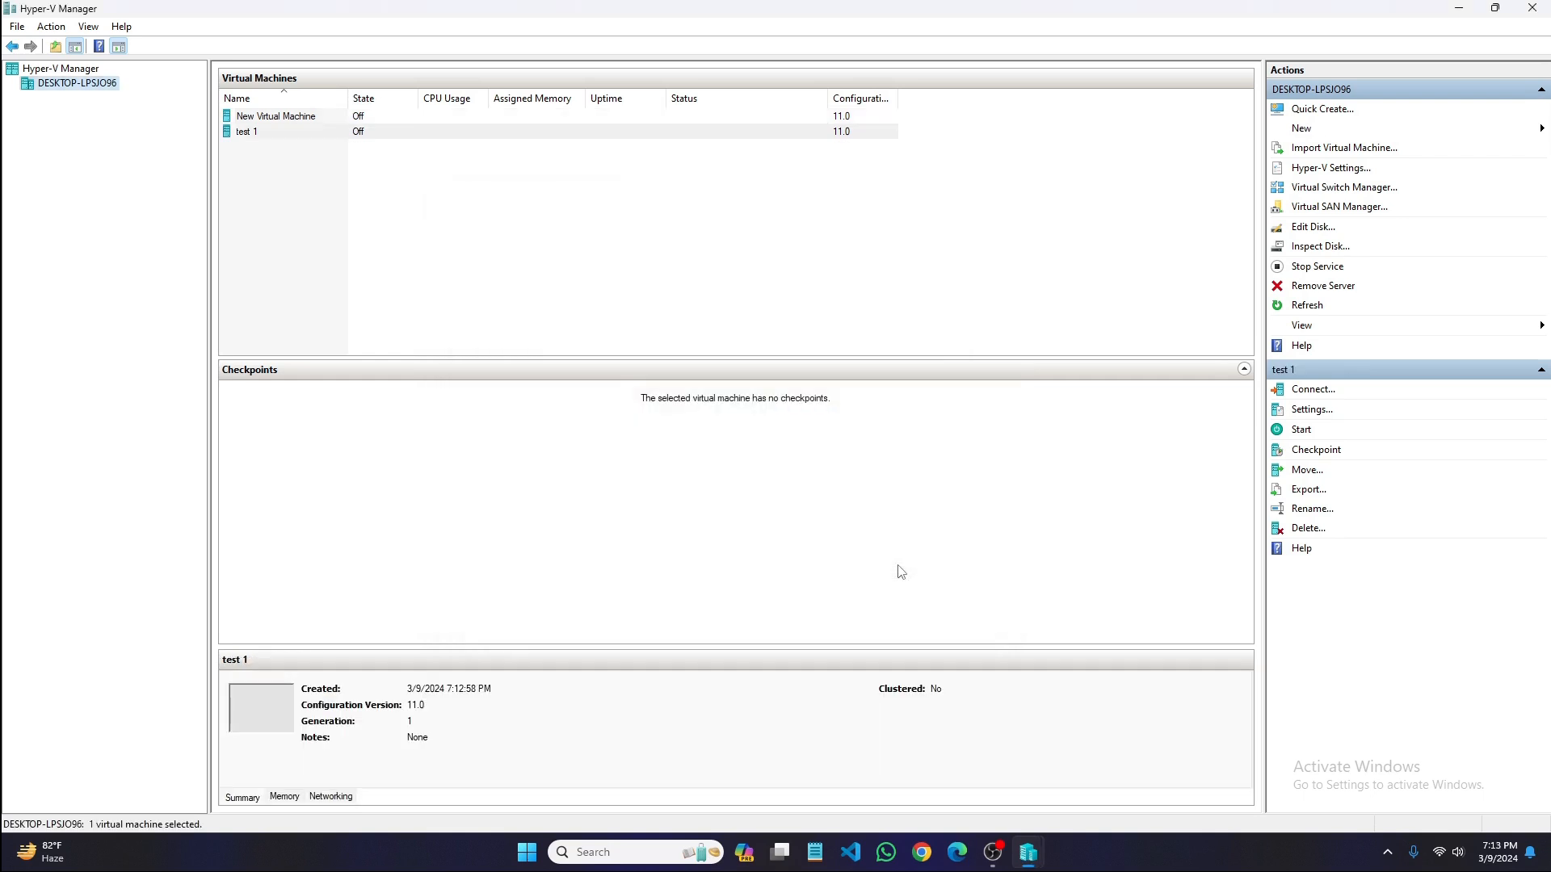
- Connect to the "test 1" virtual machine, start it, and move its connection window nearer the screen's centre
double_click(309, 131)
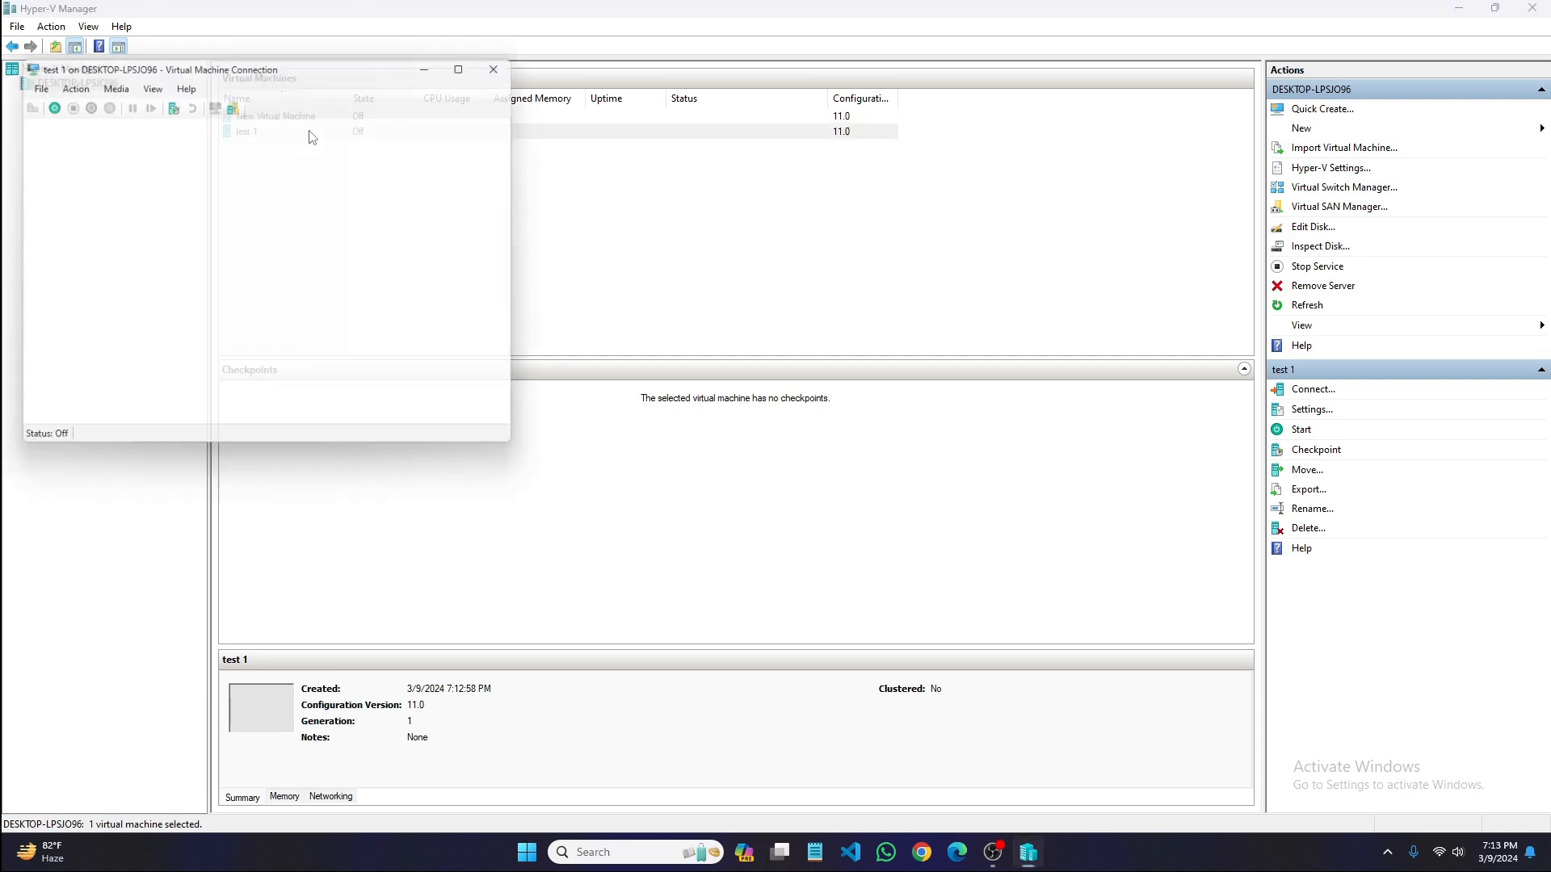
left_click(252, 294)
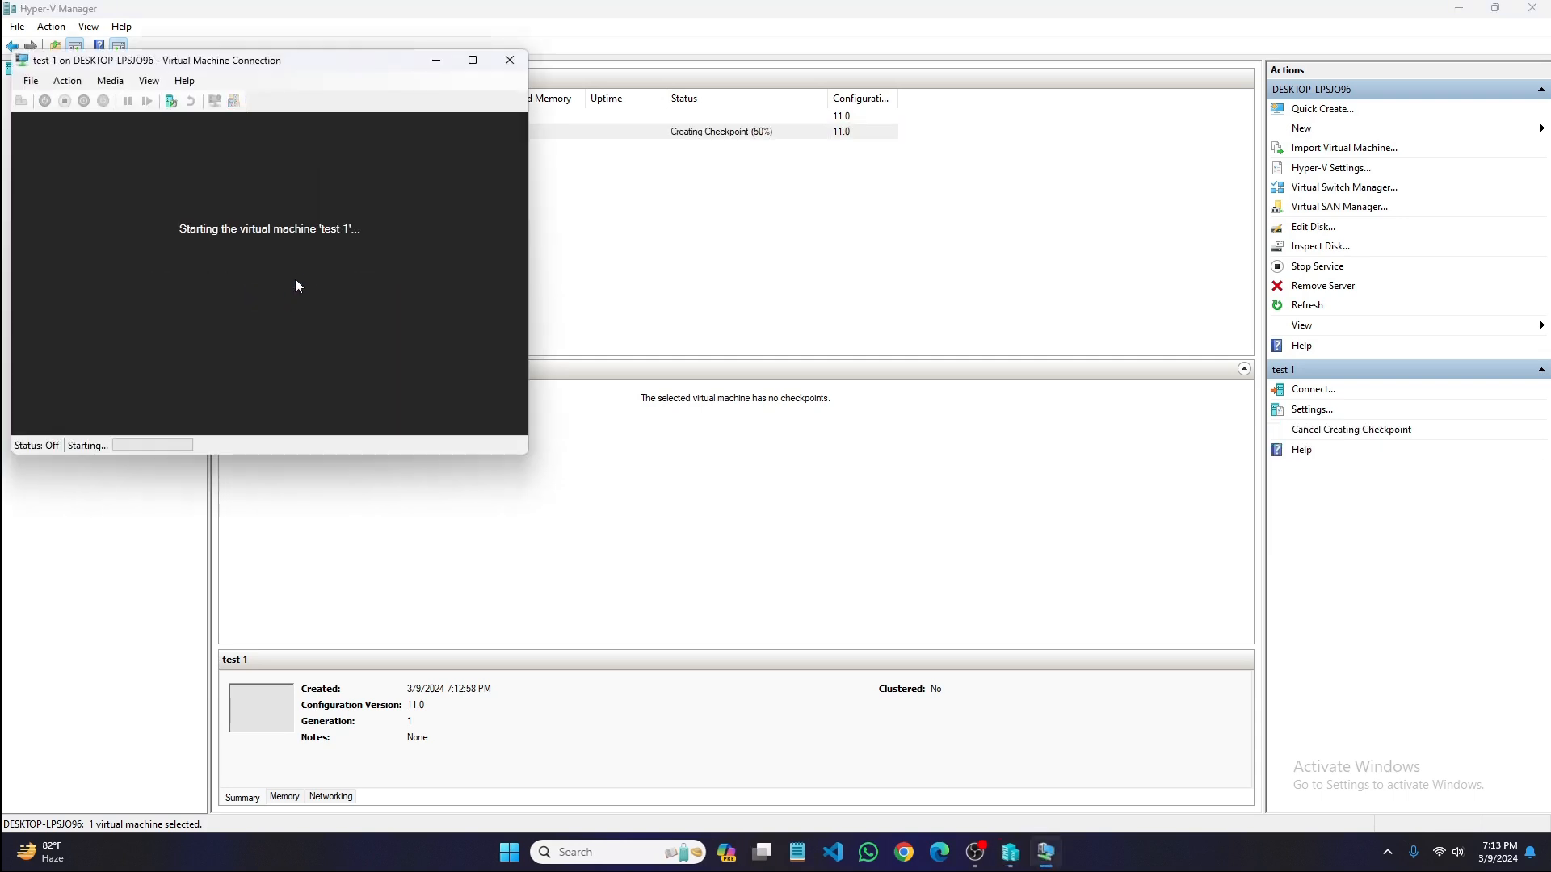
left_click_drag(306, 72, 596, 123)
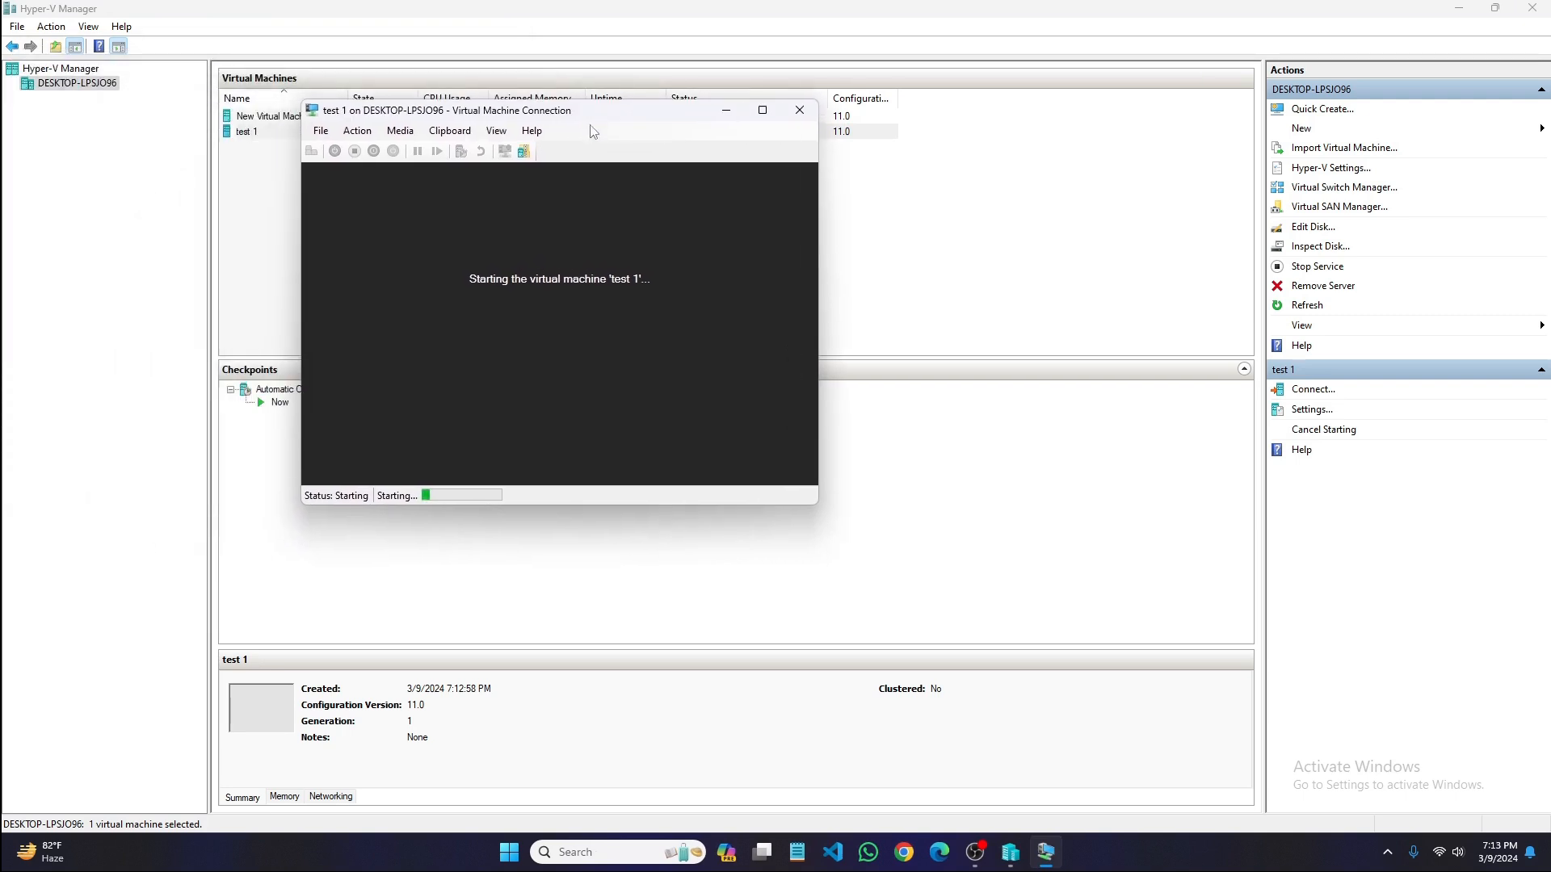